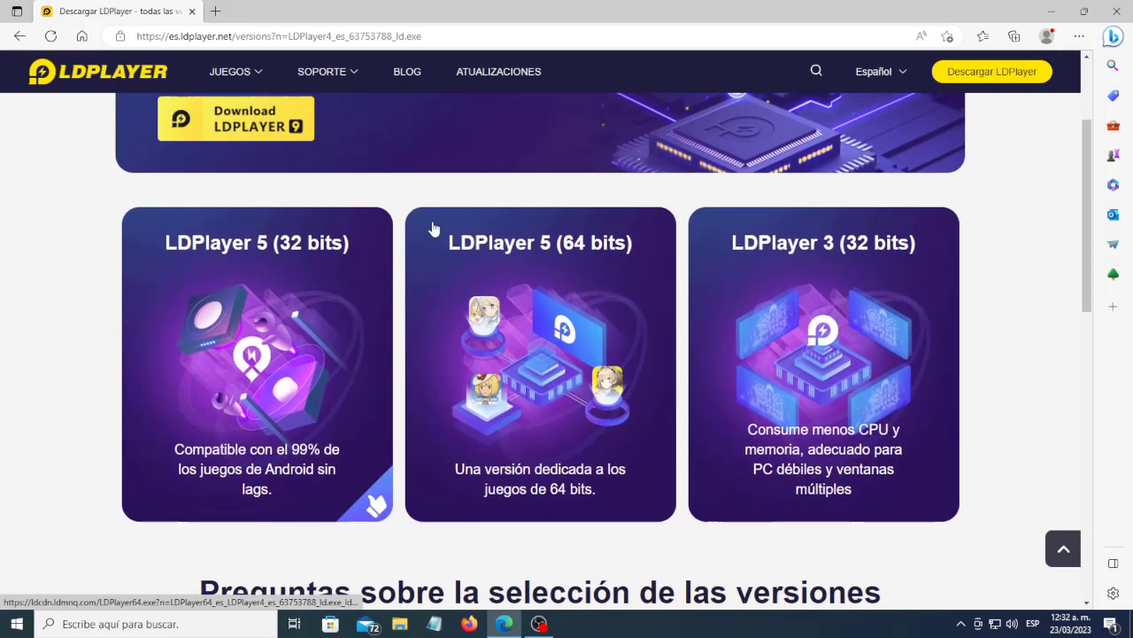
Return from the version selection page to the LDPlayer home page.
scroll(413, 304, up, 2)
click(221, 290)
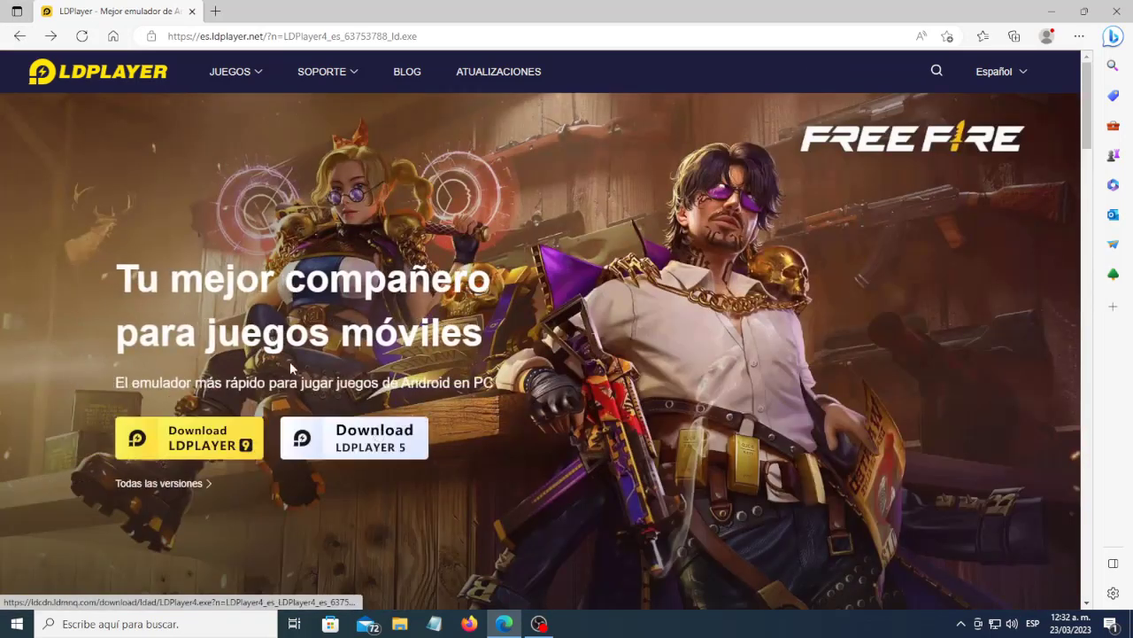
Open Task Manager, check the CPU's virtualization status in the performance information, and close it.
right_click(663, 623)
click(723, 568)
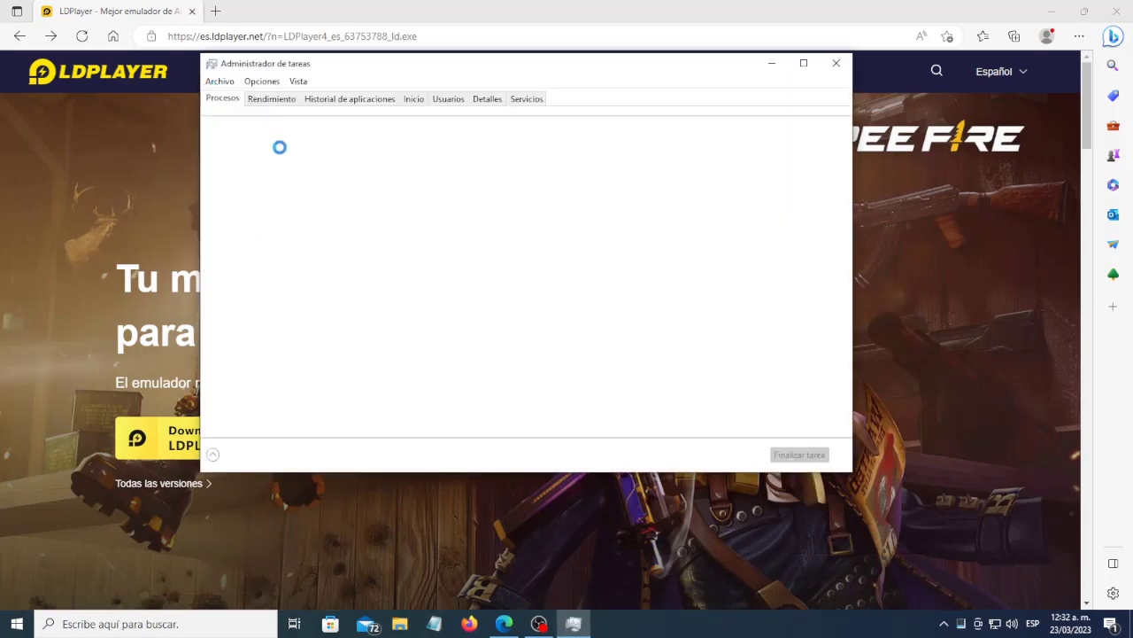
click(261, 100)
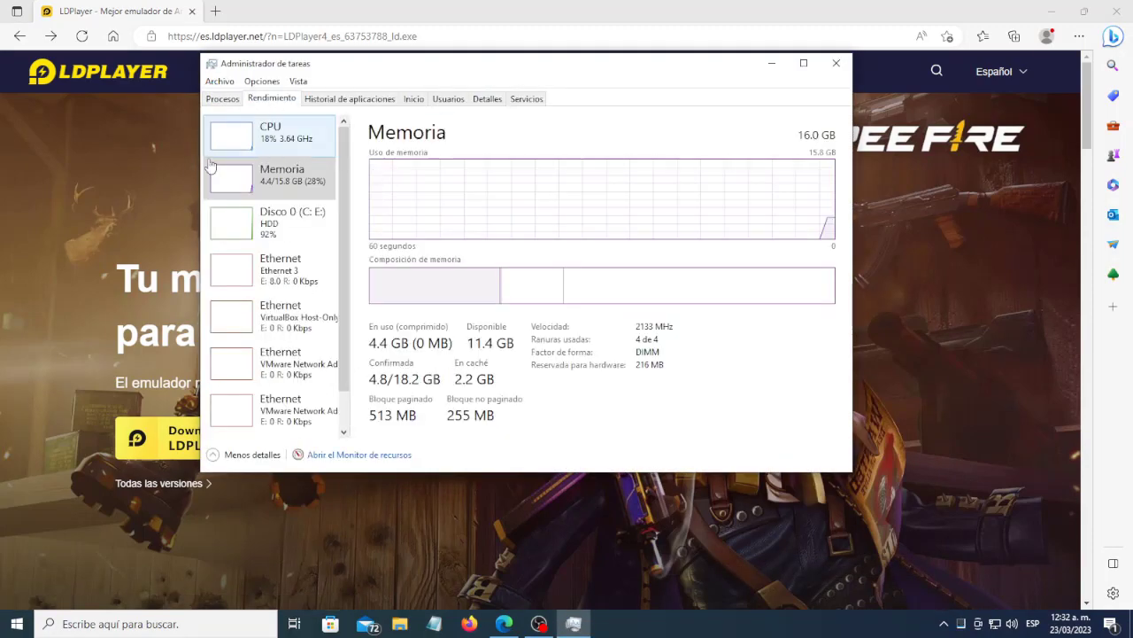
click(272, 142)
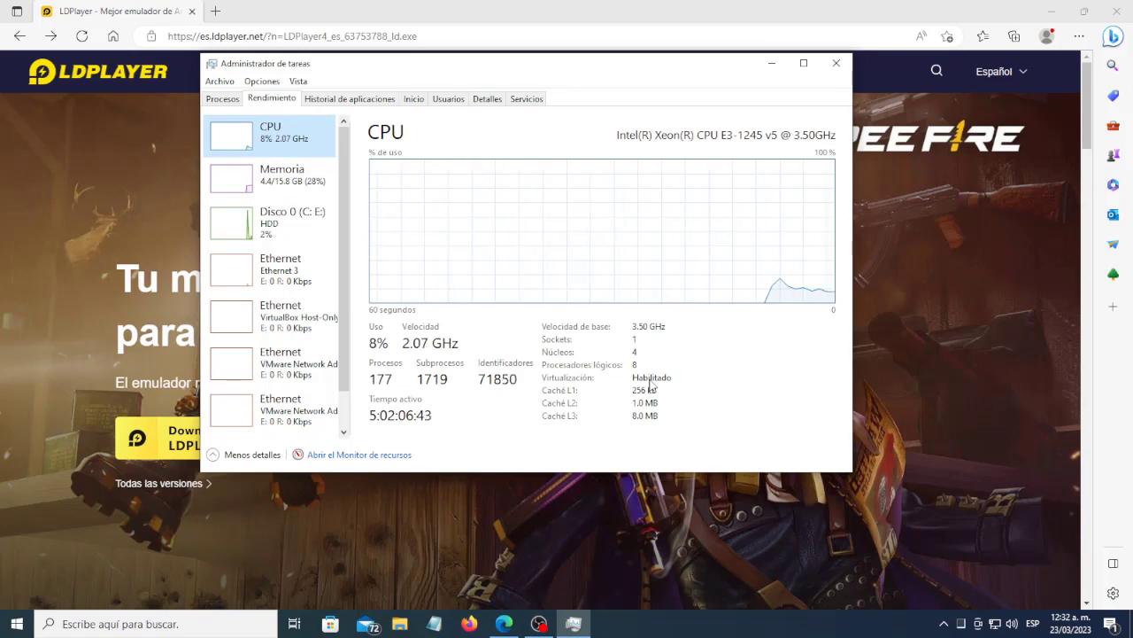
click(836, 63)
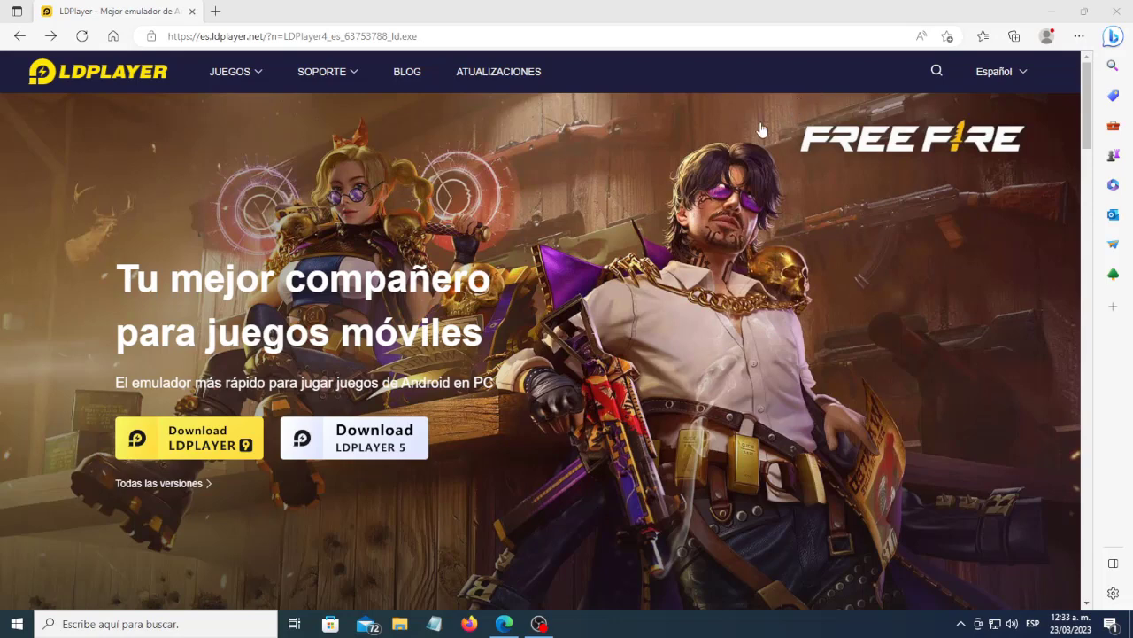
Minimize the browser, run the LDPlayer 9 installer from the desktop, and review its language and custom installation options.
click(1064, 15)
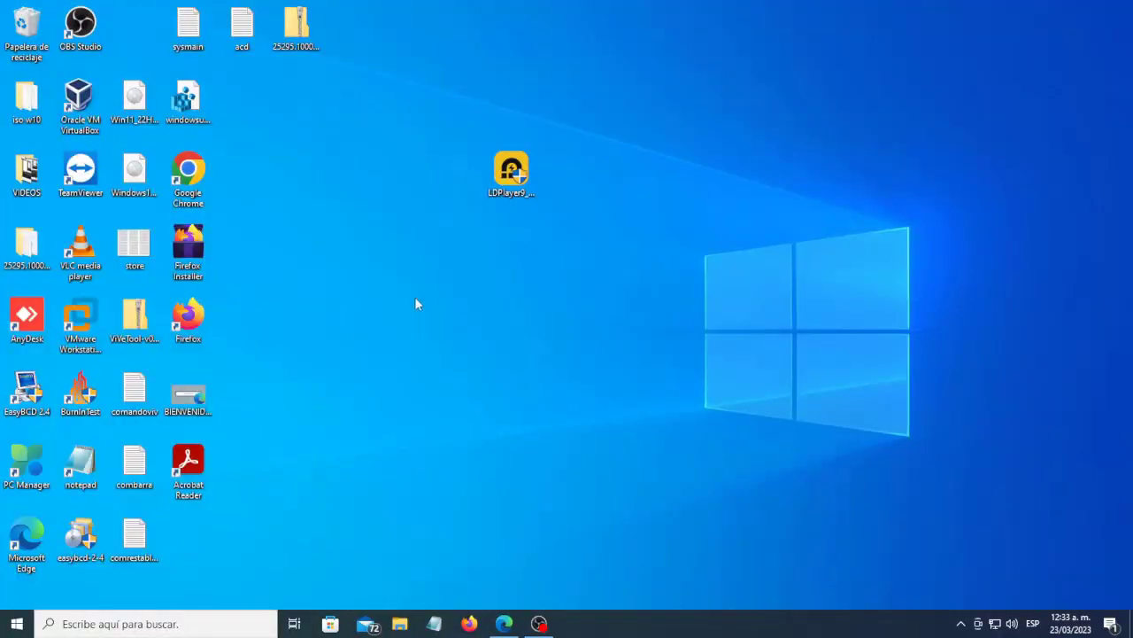
double_click(511, 170)
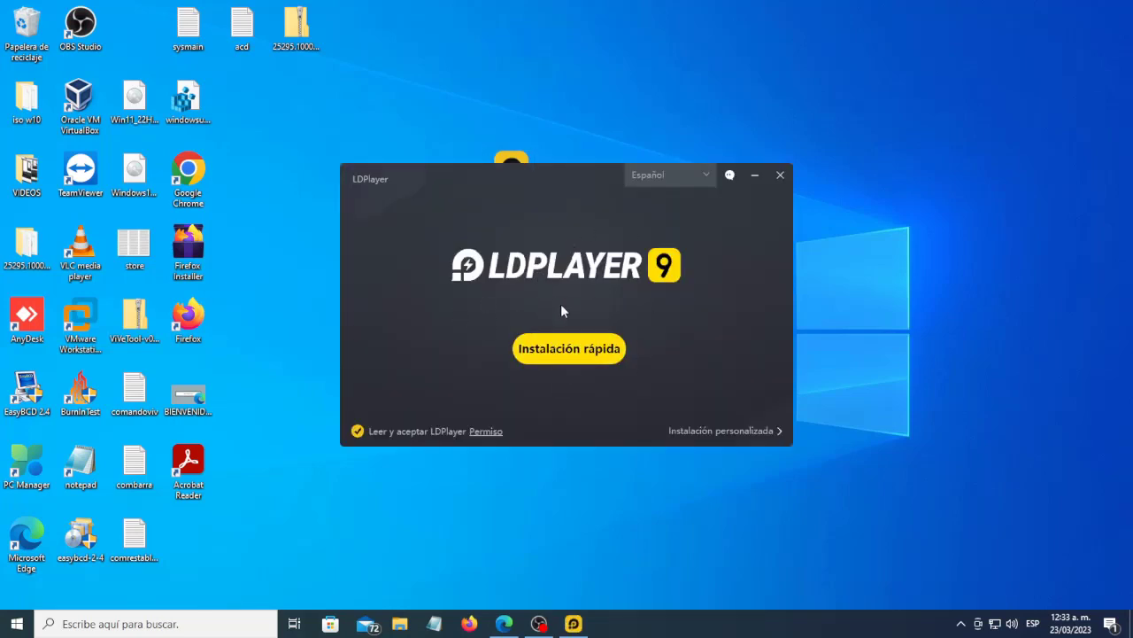
click(674, 176)
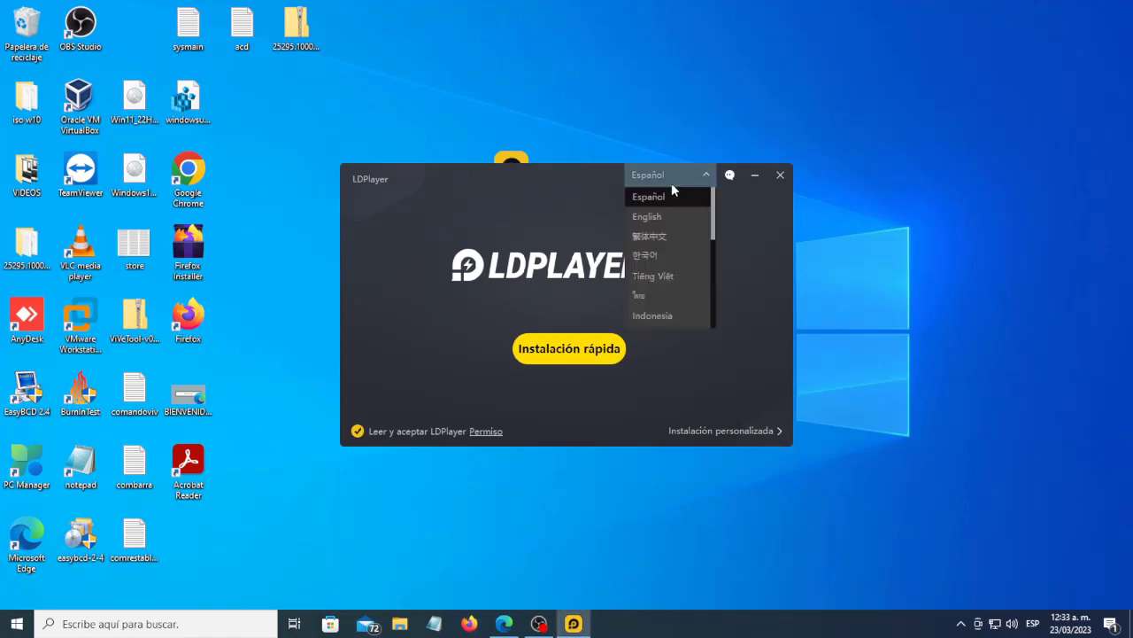
click(670, 174)
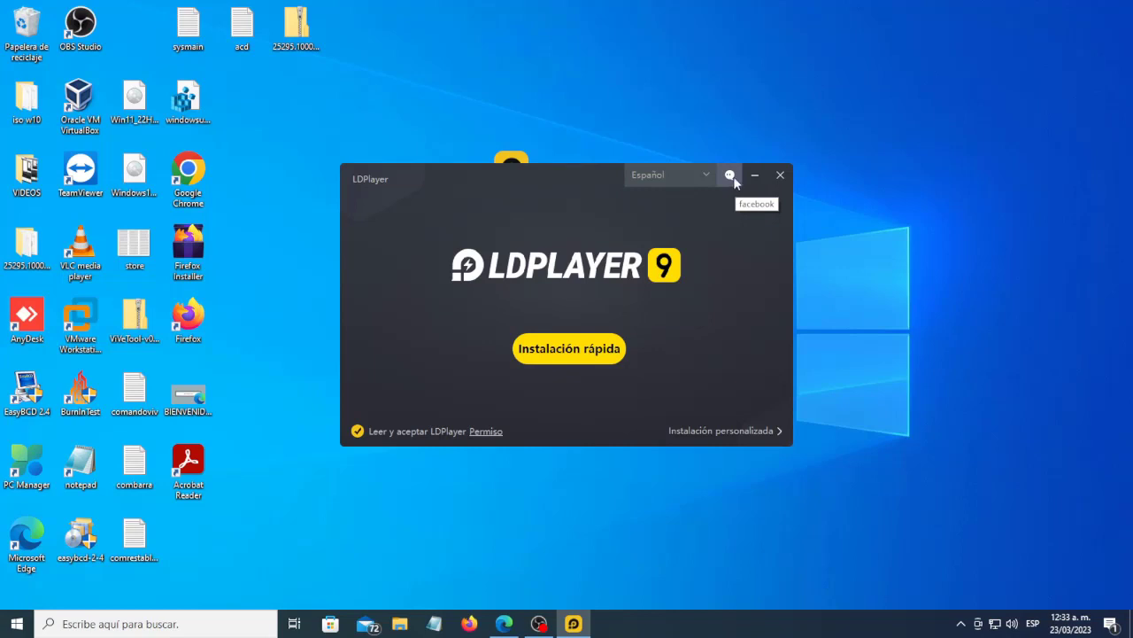
click(698, 431)
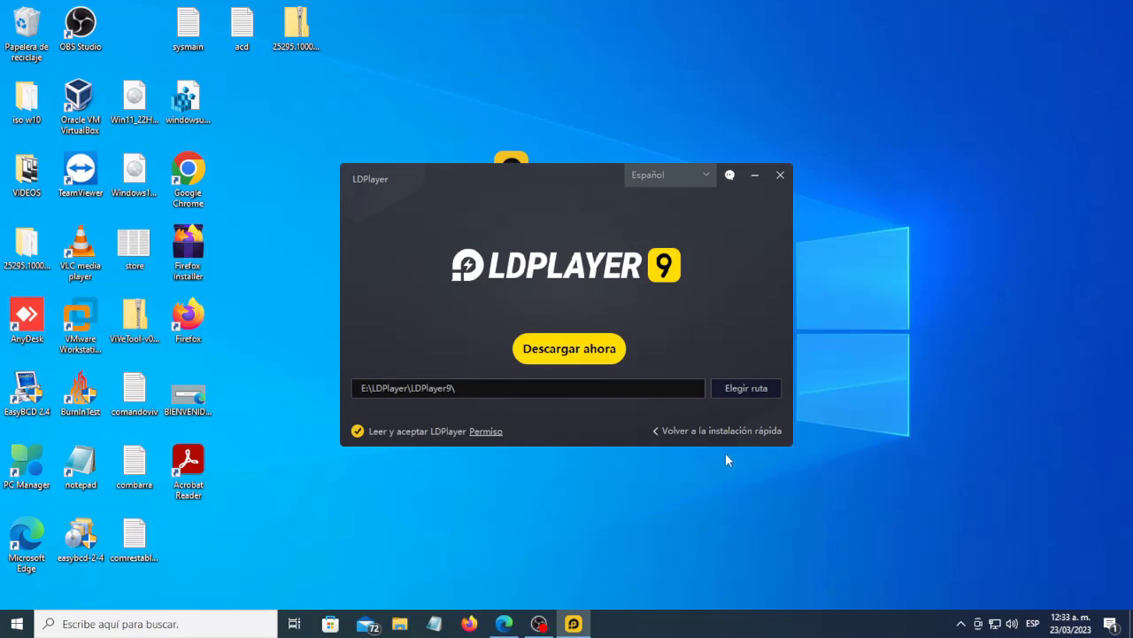
click(707, 434)
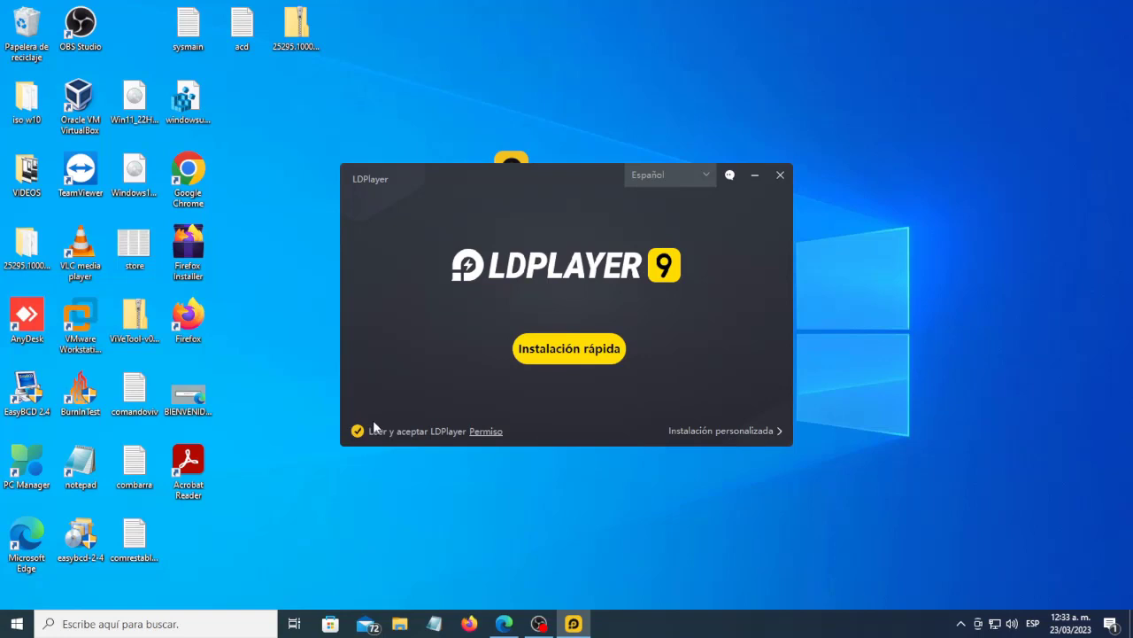
Install LDPlayer 9 with the quick installation, decline McAfee WebAdvisor and RAV Endpoint-protection, and launch the emulator.
click(572, 348)
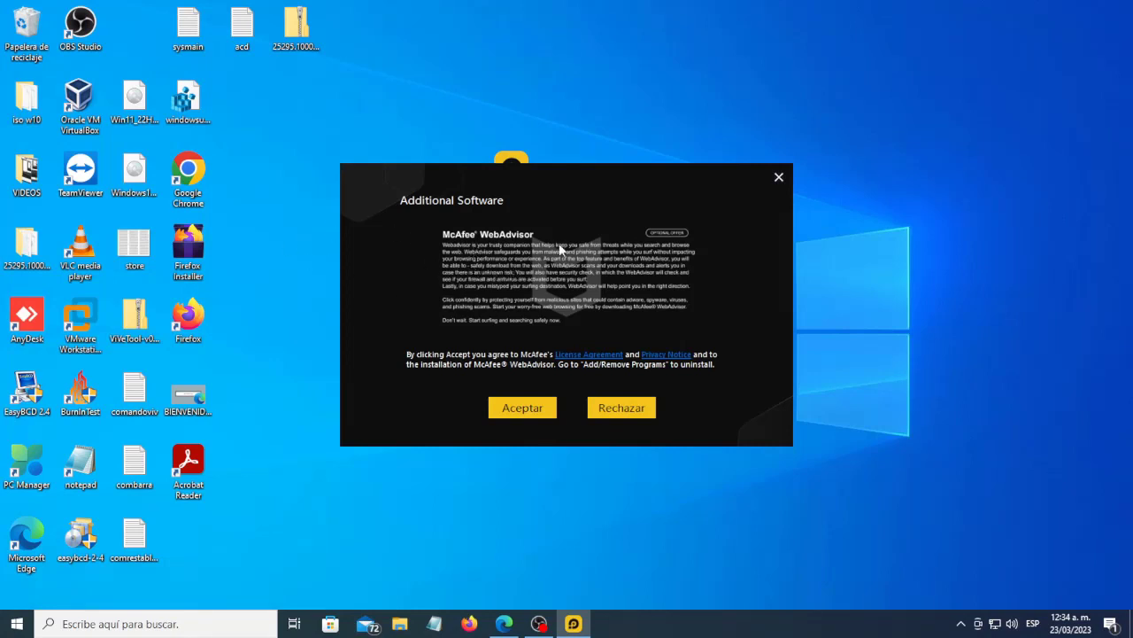
click(626, 416)
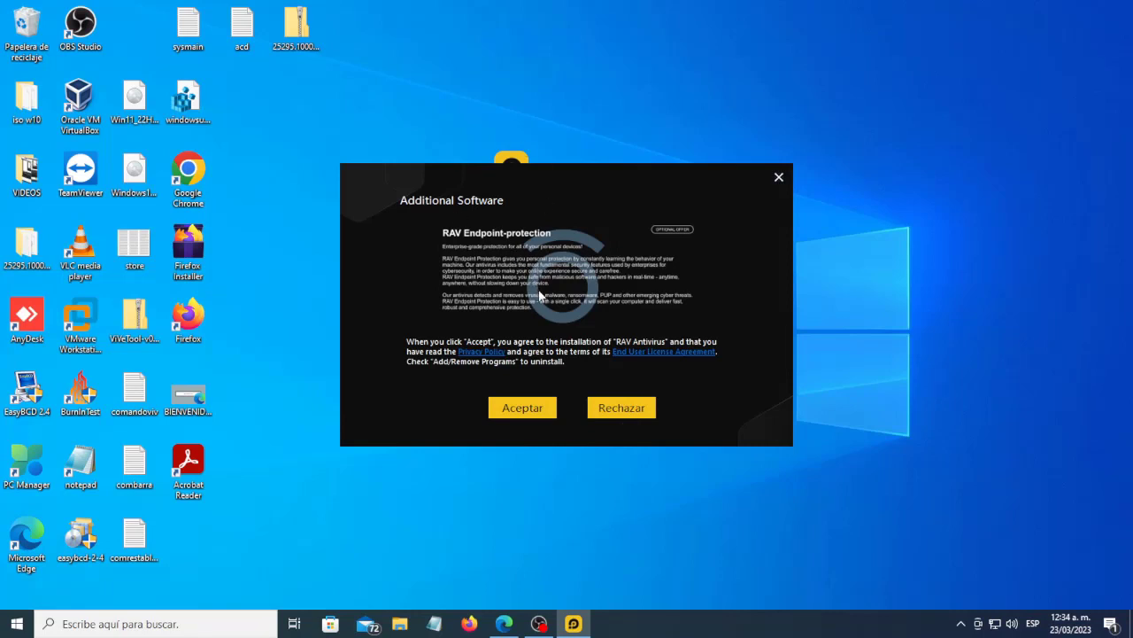
click(621, 410)
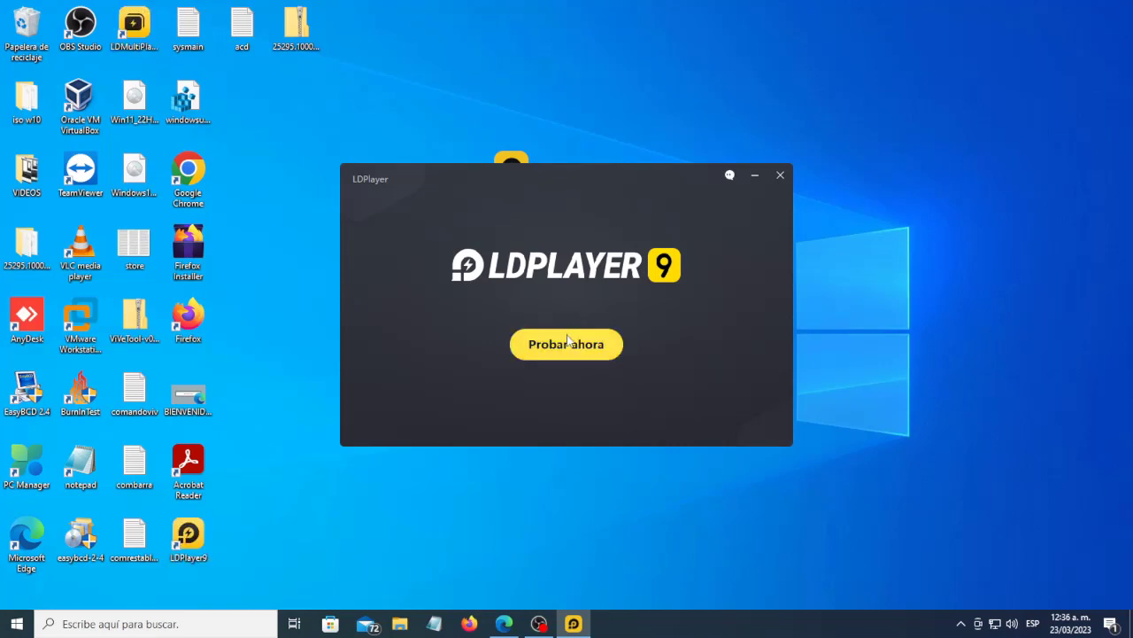
click(568, 345)
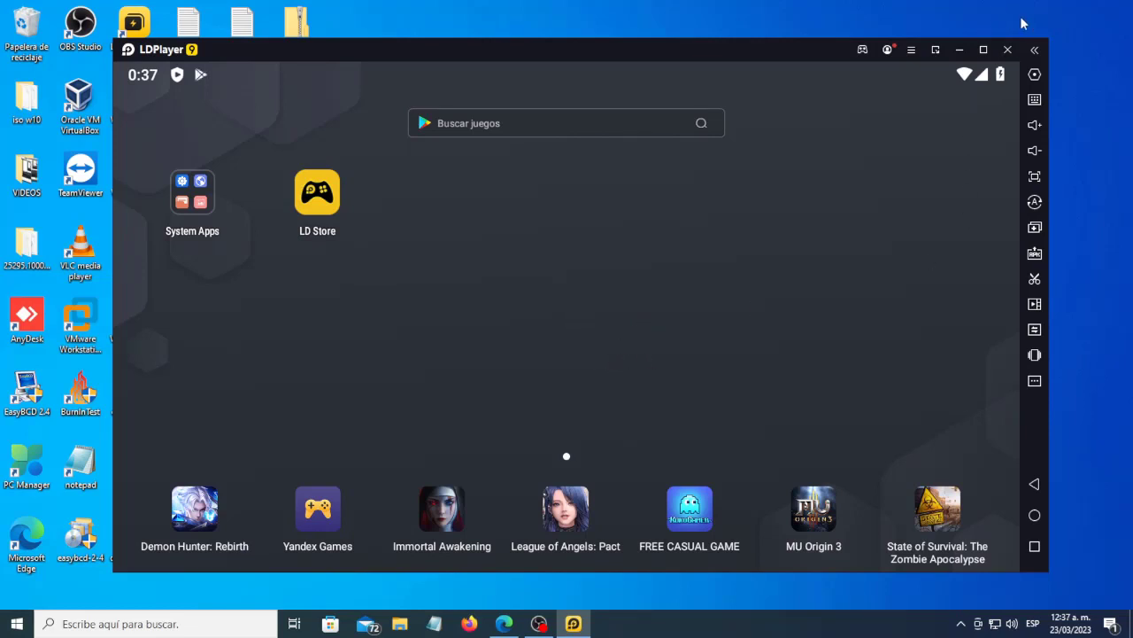
Exit LDPlayer completely and relaunch it from its LDPlayer9 desktop shortcut.
click(1008, 50)
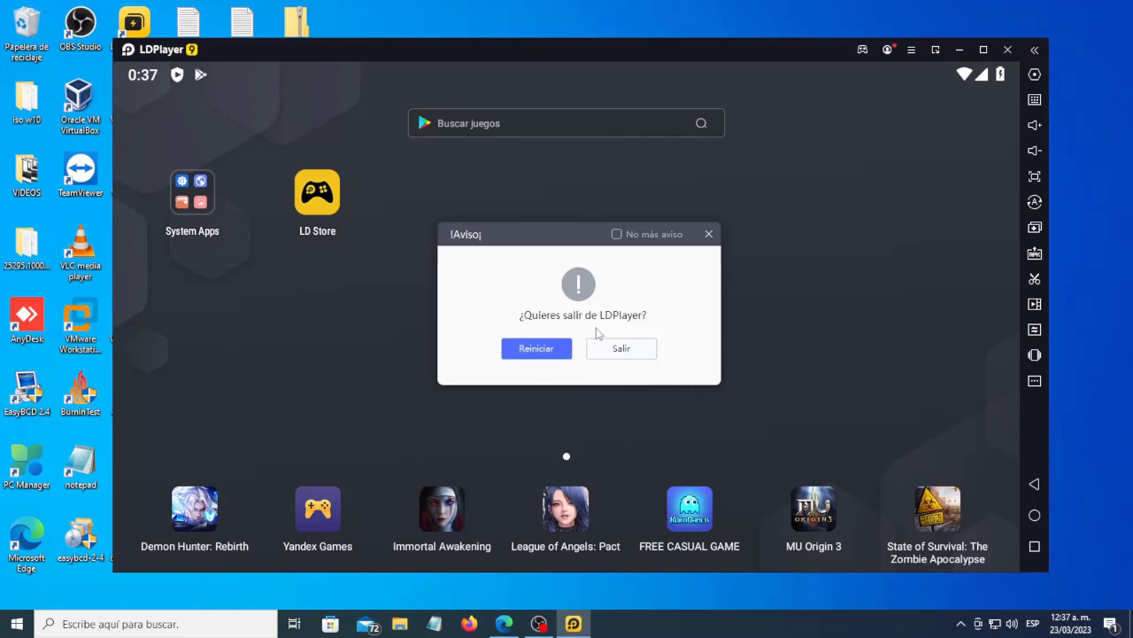
click(645, 349)
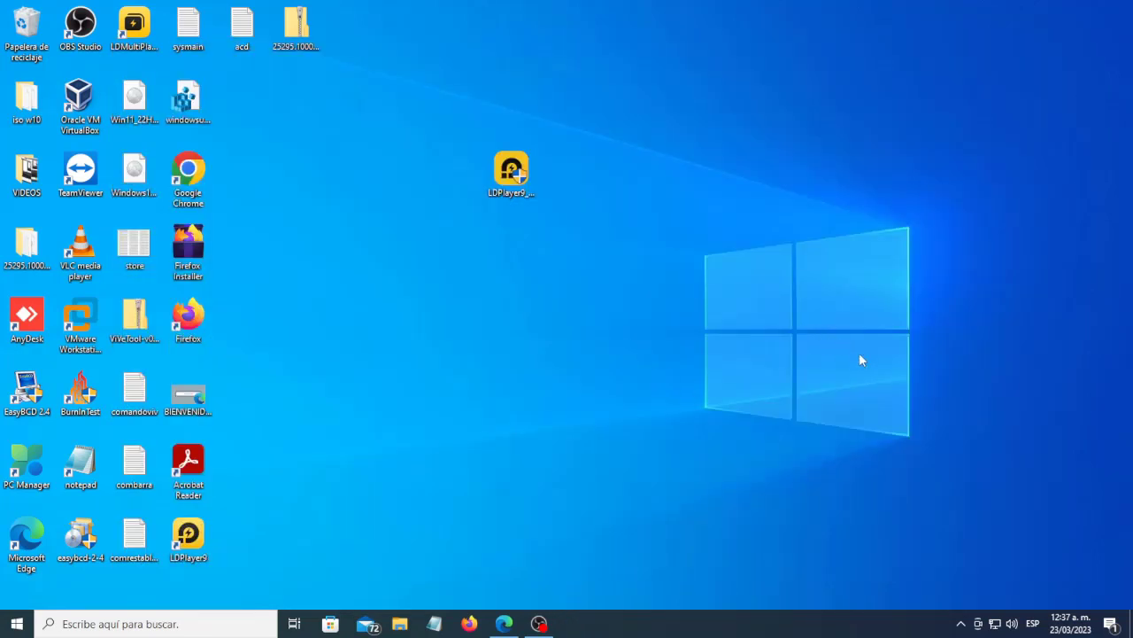
click(963, 626)
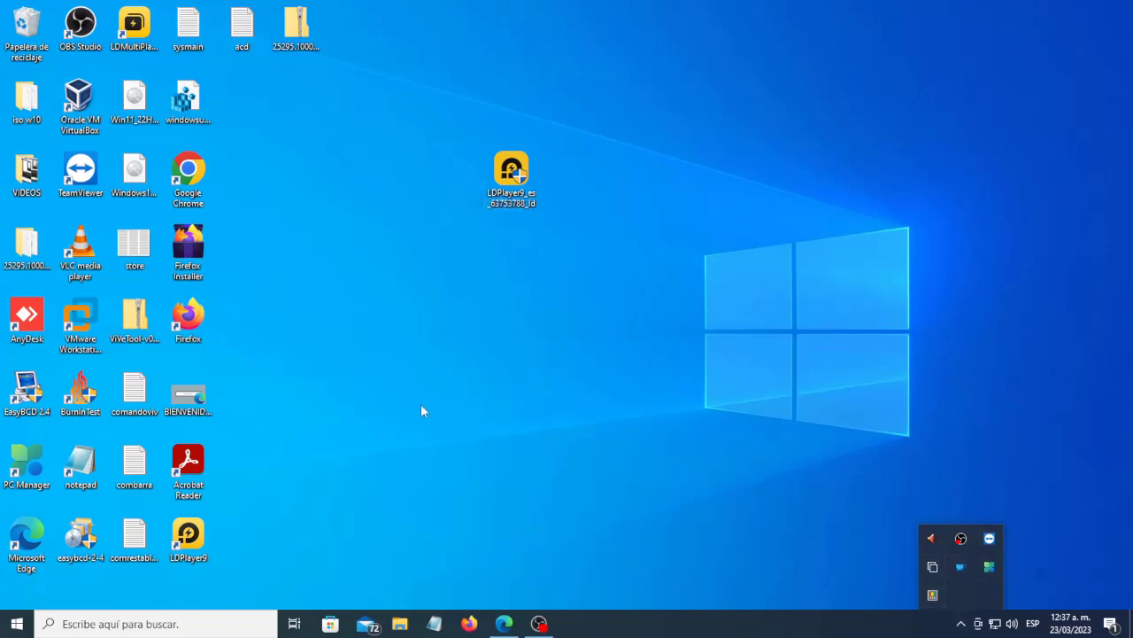
click(421, 437)
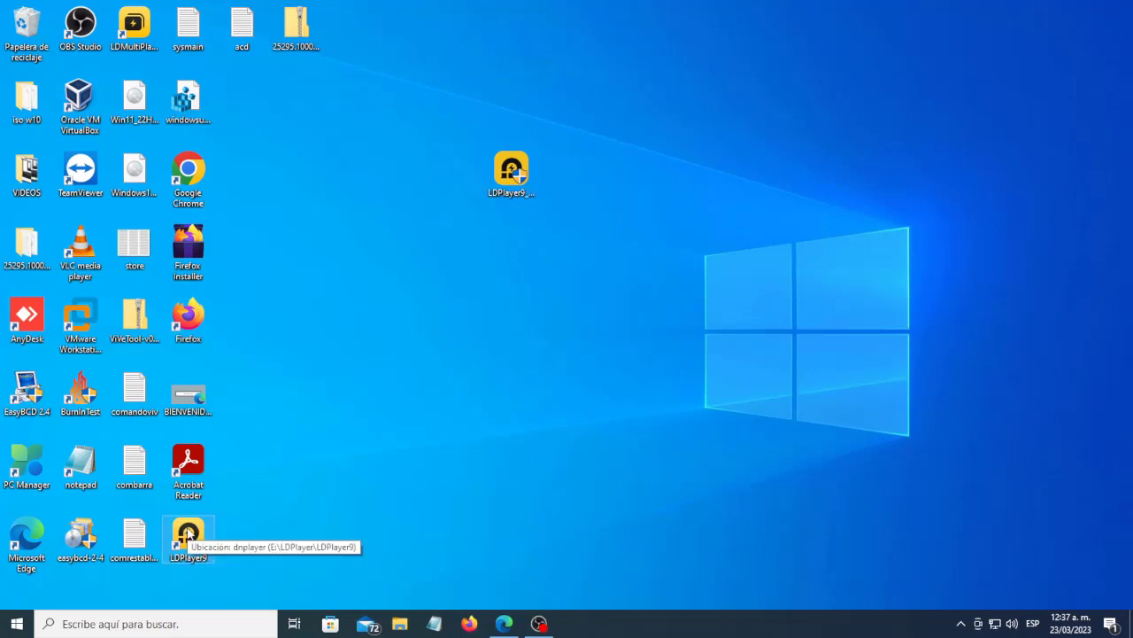
double_click(188, 536)
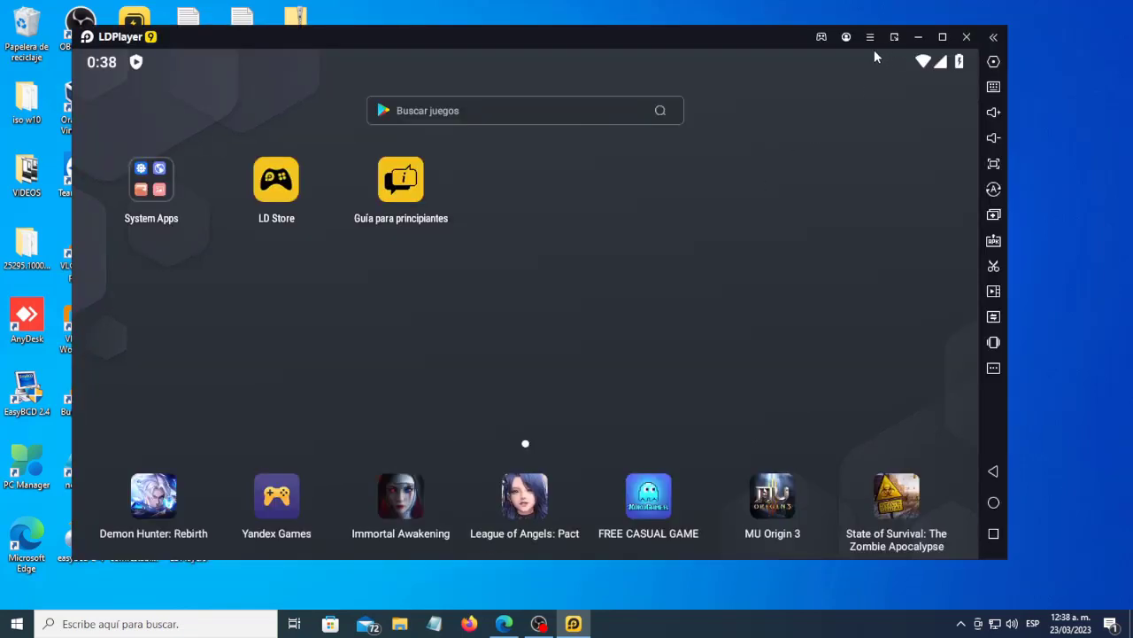
Open the emulator settings, review the resolution categories, and set the Tablet resolution to 1920x1080 (dpi 280).
click(870, 39)
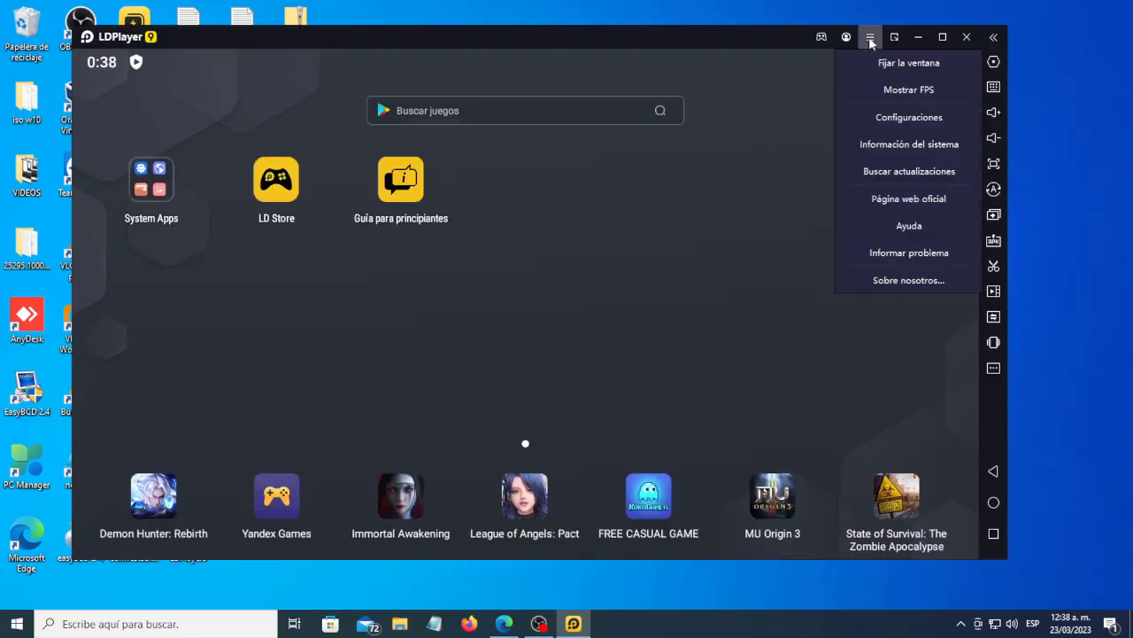
click(885, 115)
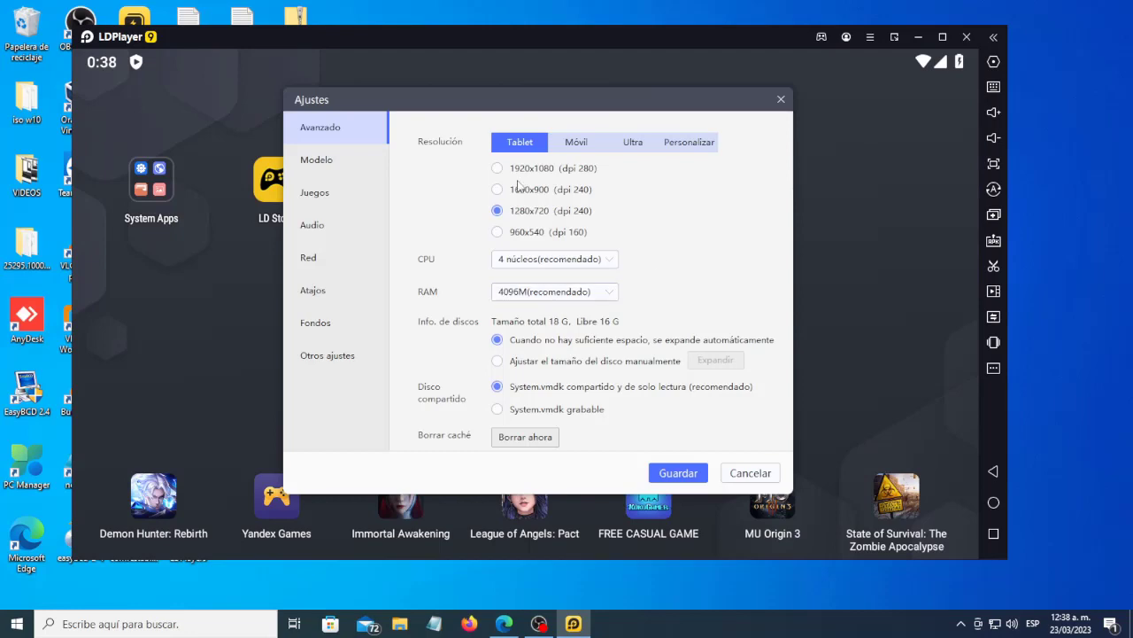
drag(500, 105, 327, 100)
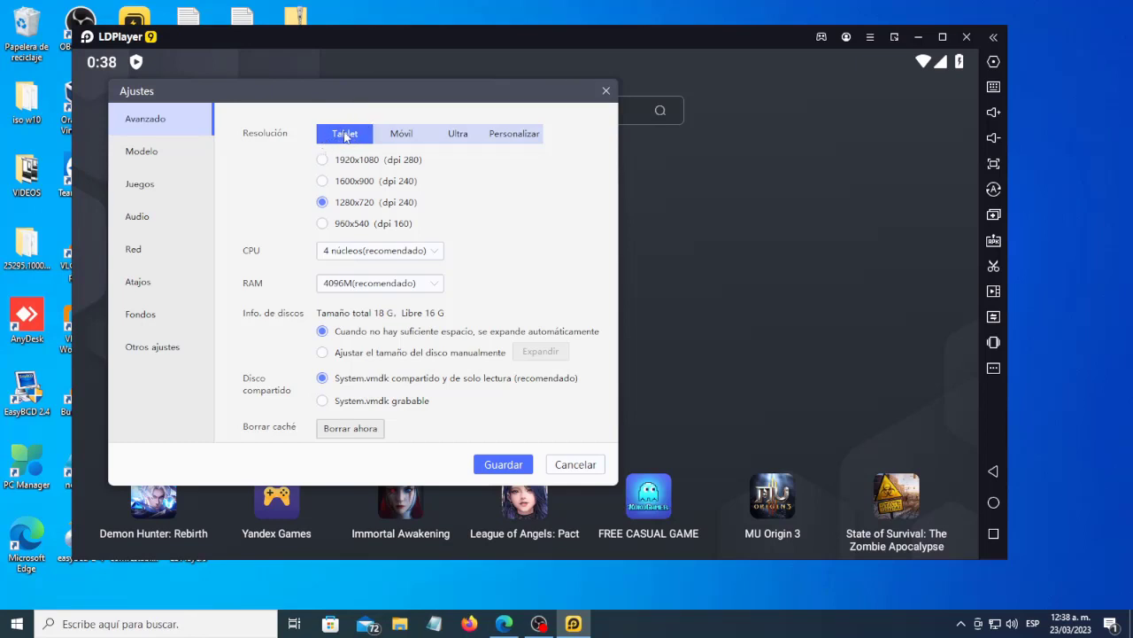
click(398, 133)
click(457, 134)
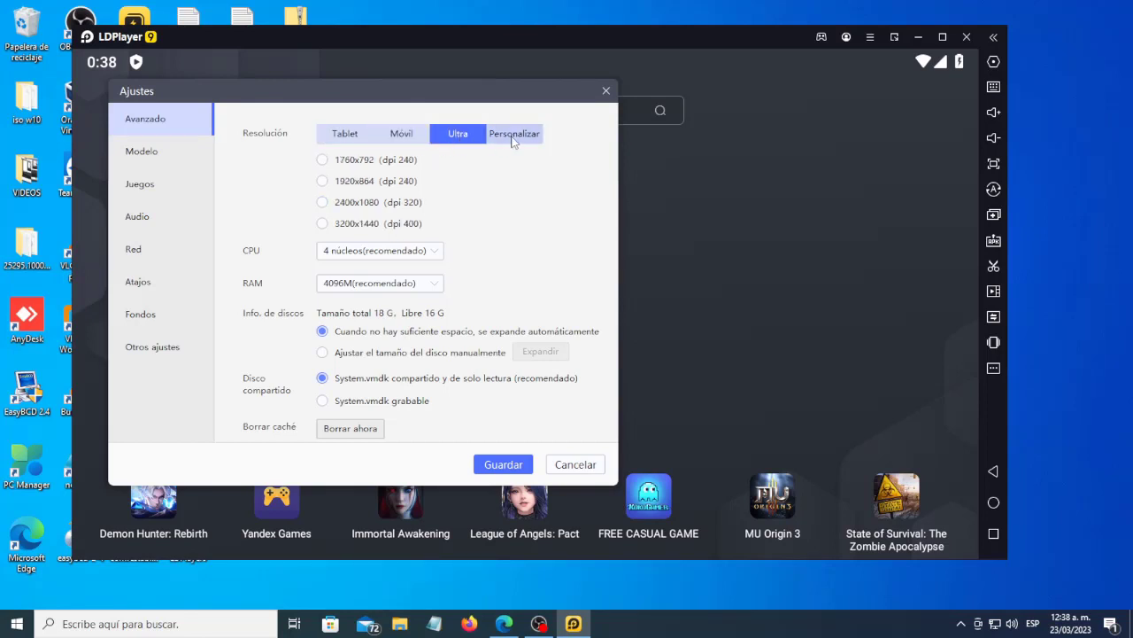
click(512, 137)
click(346, 140)
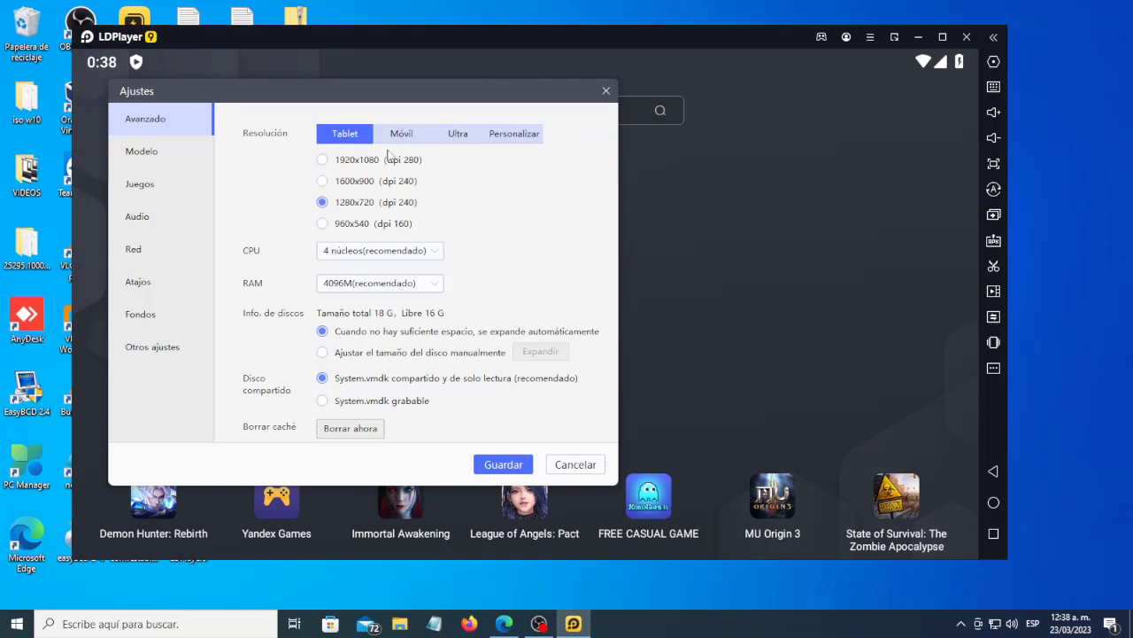
click(331, 162)
click(324, 203)
click(322, 160)
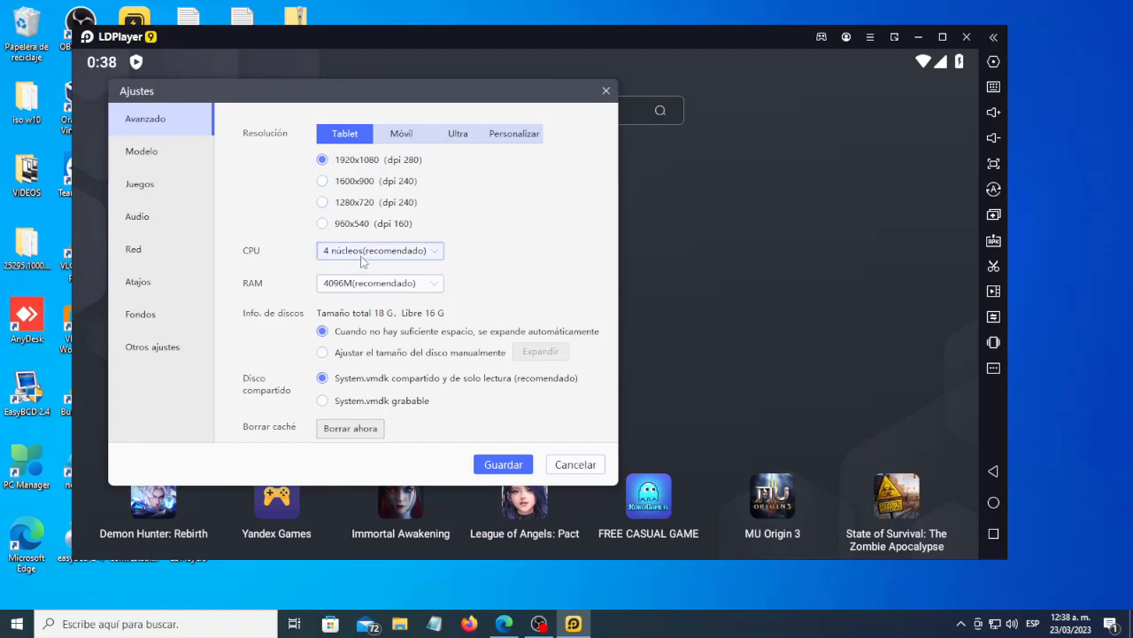
Allocate 4 CPU cores (recommended) and 8192M of RAM to the emulator.
click(373, 254)
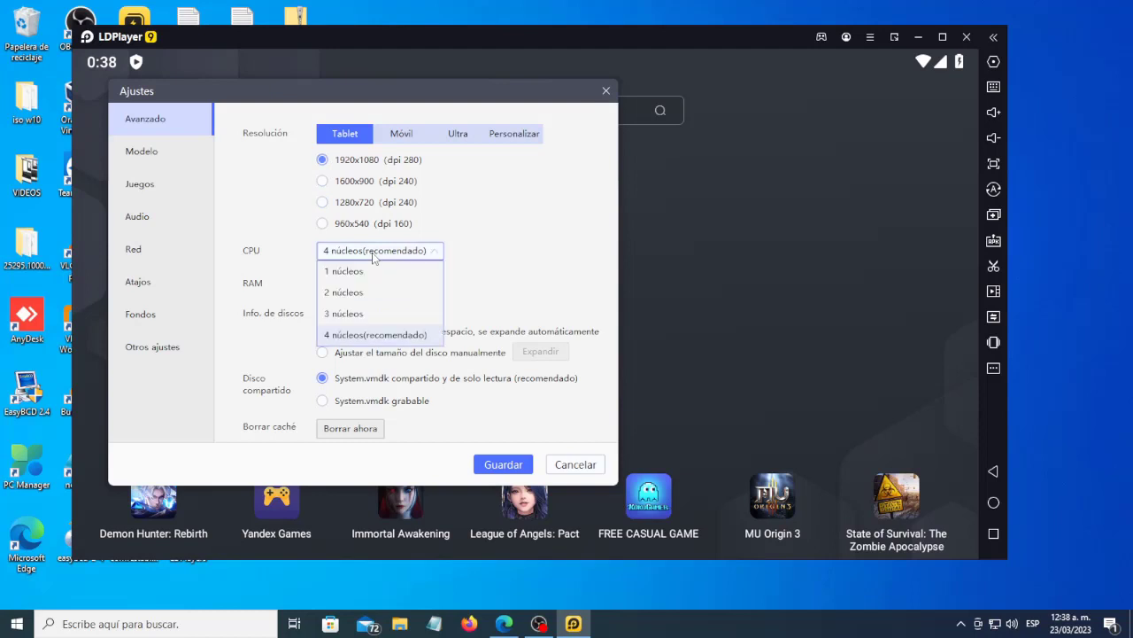
click(382, 340)
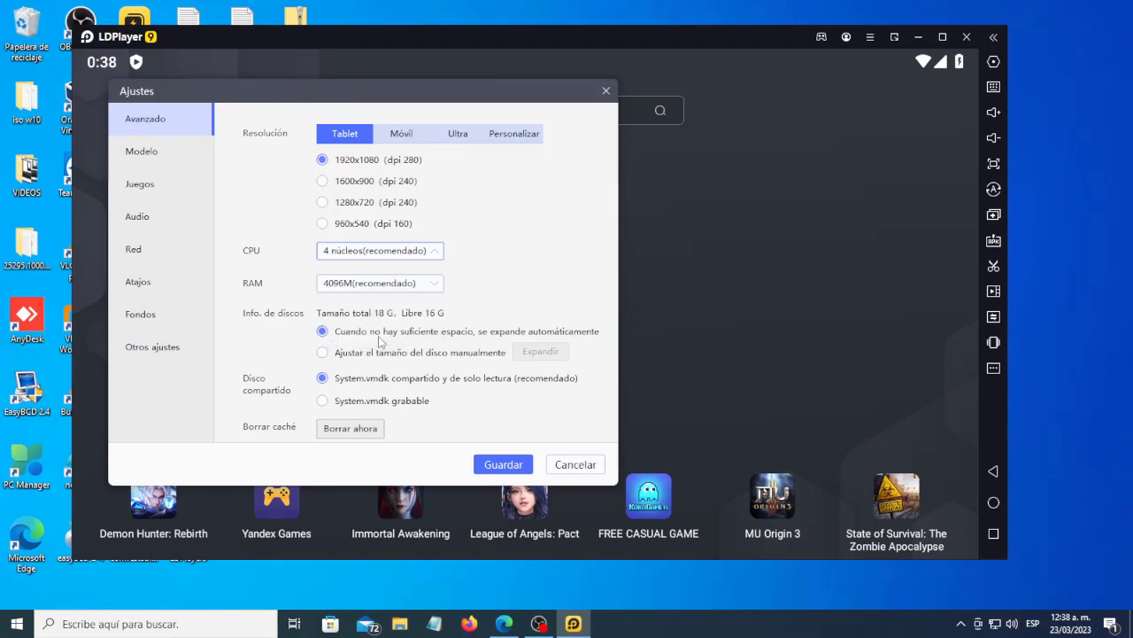
click(346, 285)
drag(445, 329, 447, 374)
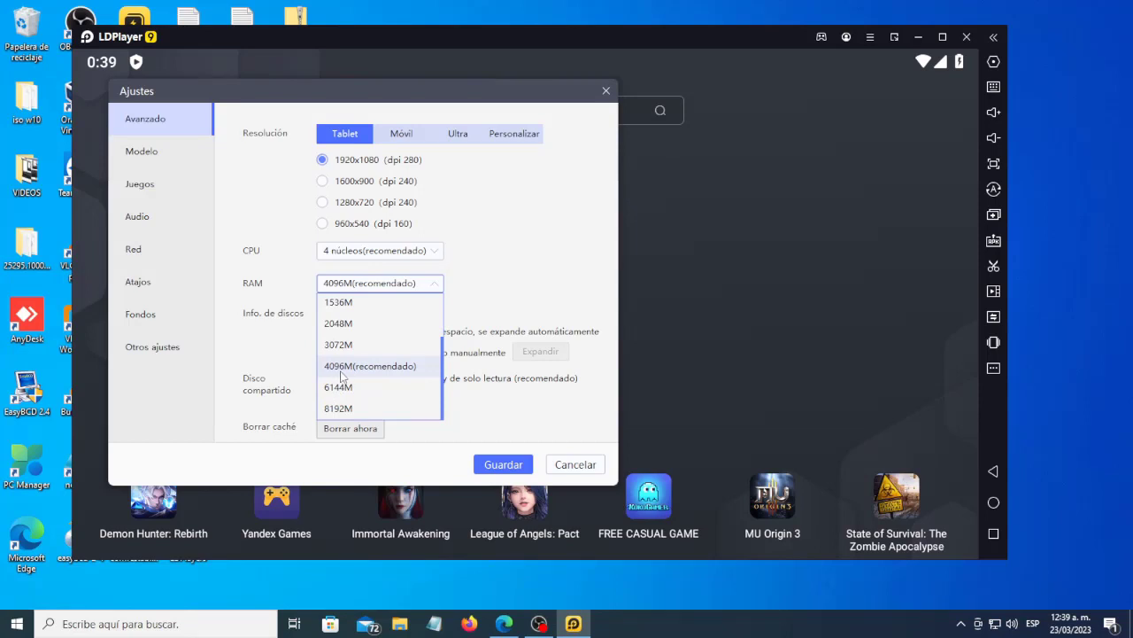
click(445, 379)
click(409, 289)
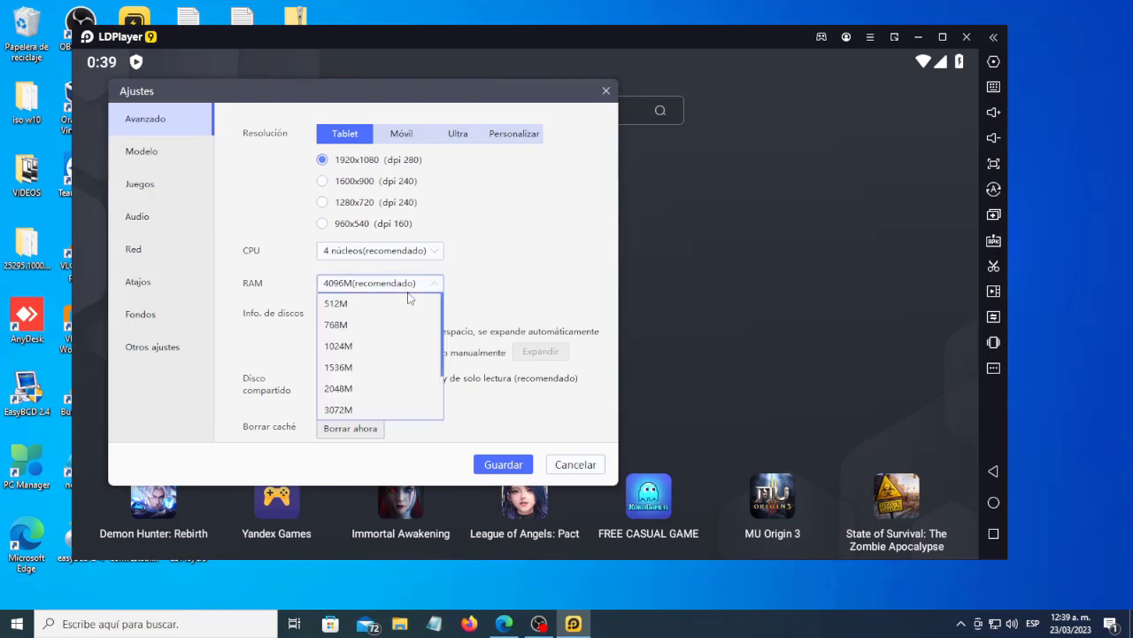
click(448, 345)
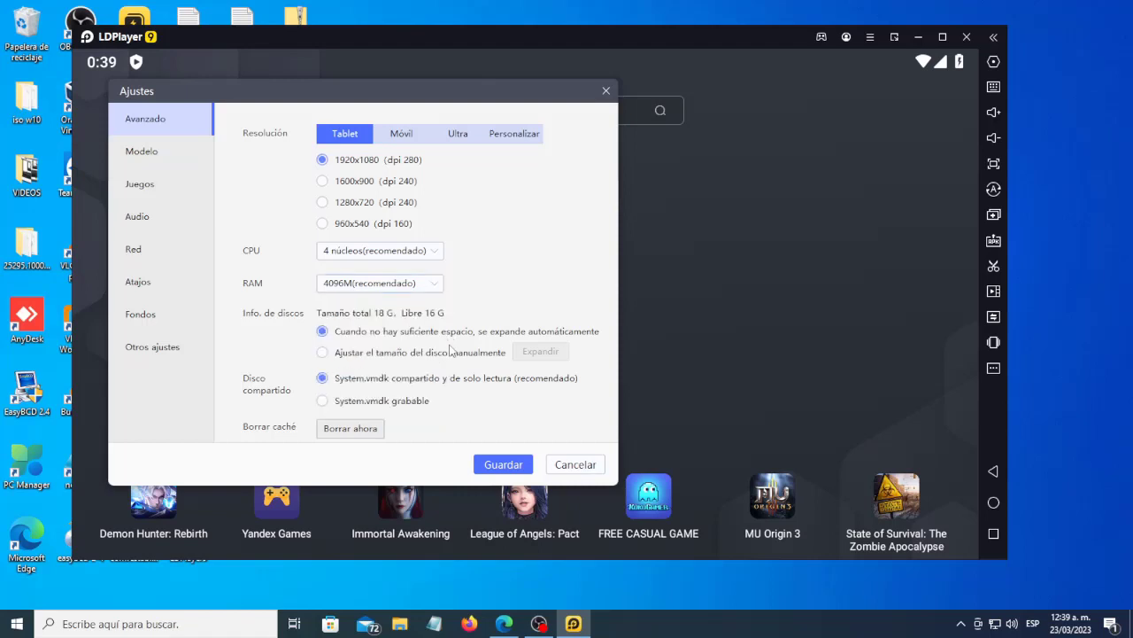
click(422, 285)
scroll(387, 381, down, 2)
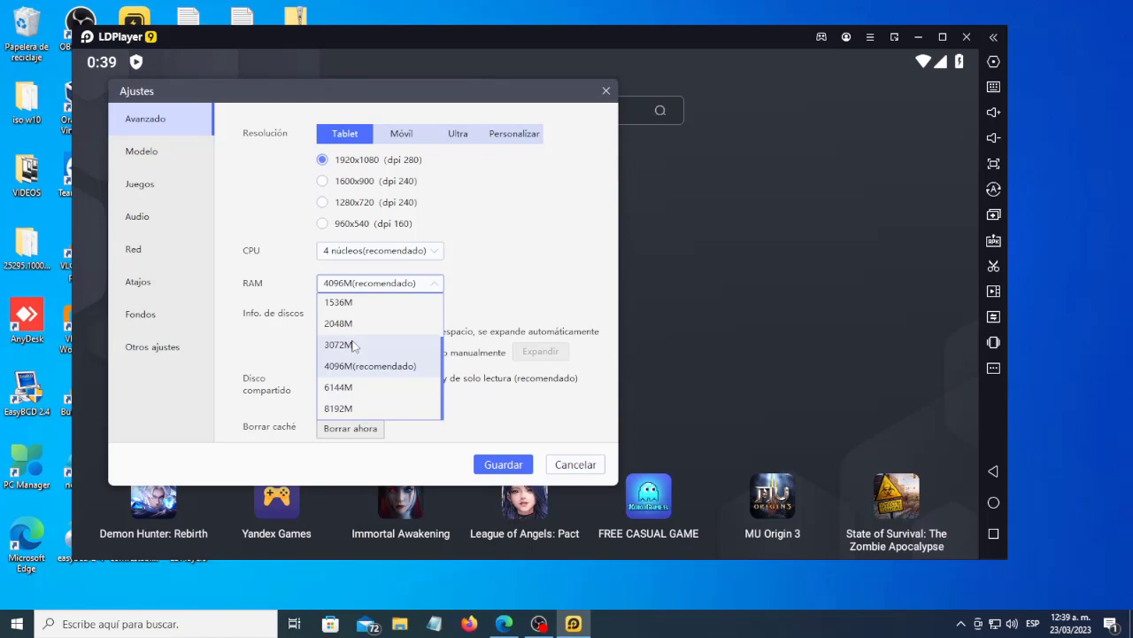
click(336, 409)
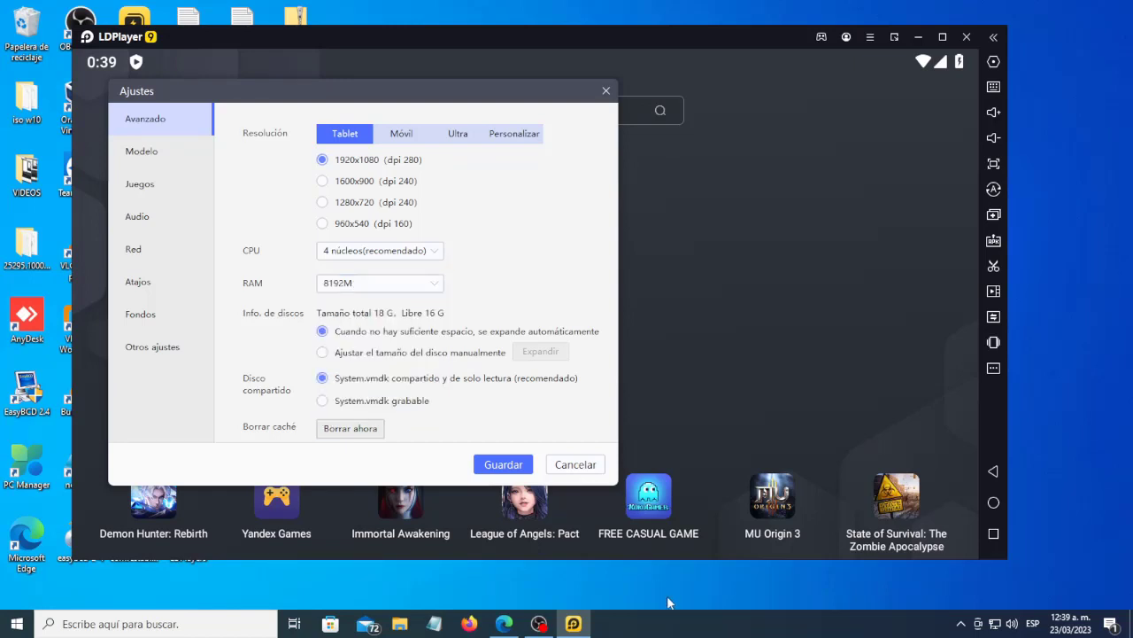
Check the computer's CPU cores and installed memory in the Task Manager's performance view, and close the Task Manager.
right_click(709, 632)
click(771, 561)
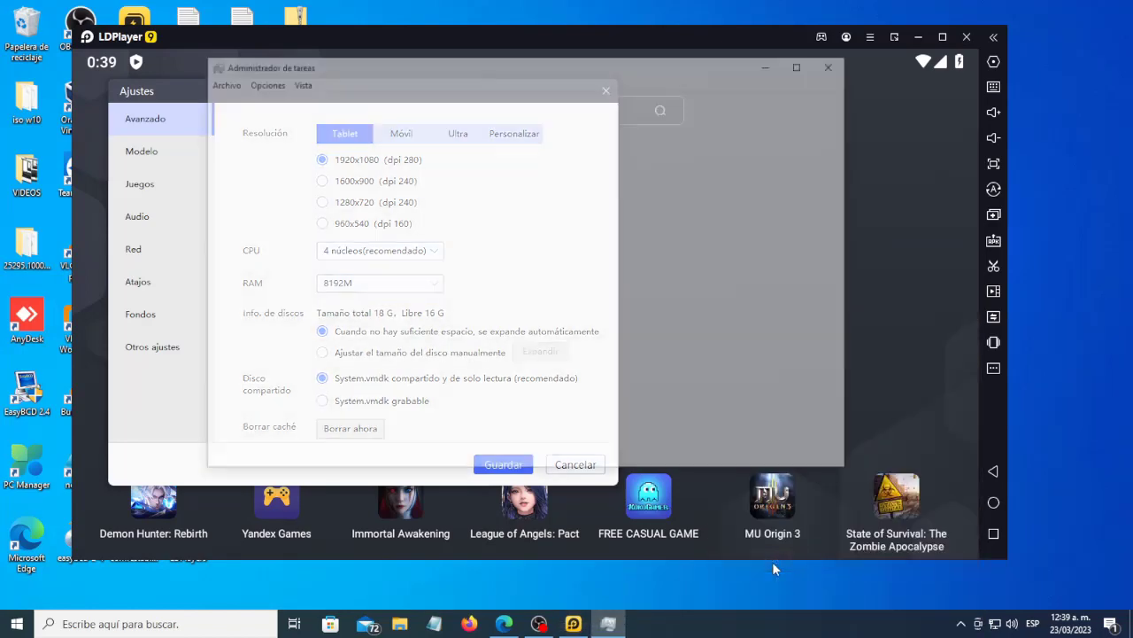
click(272, 98)
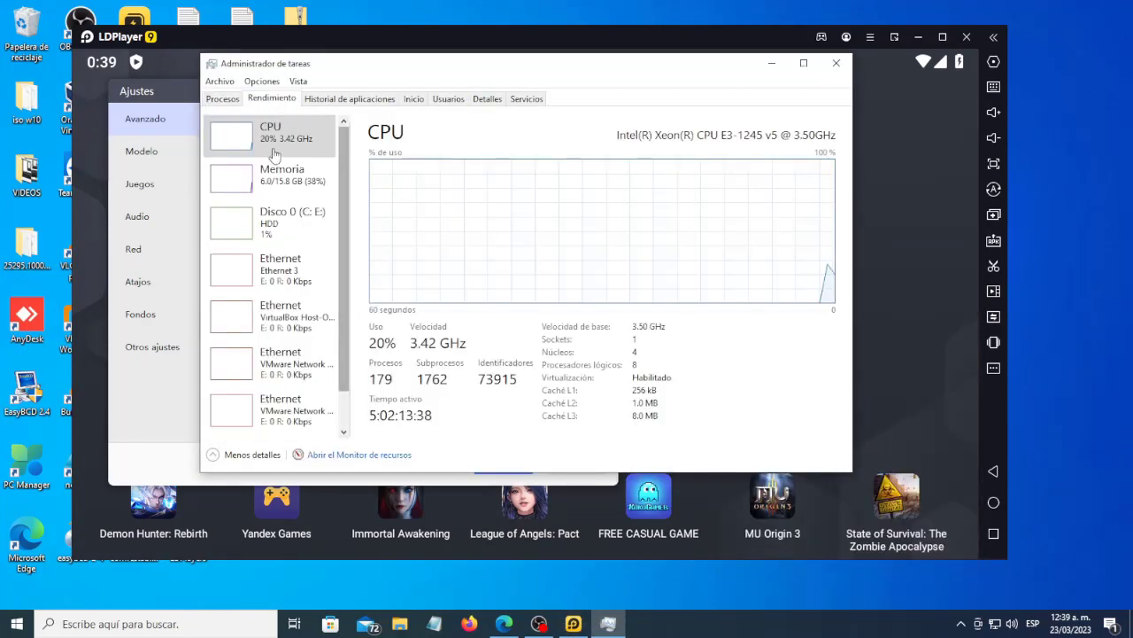
click(291, 168)
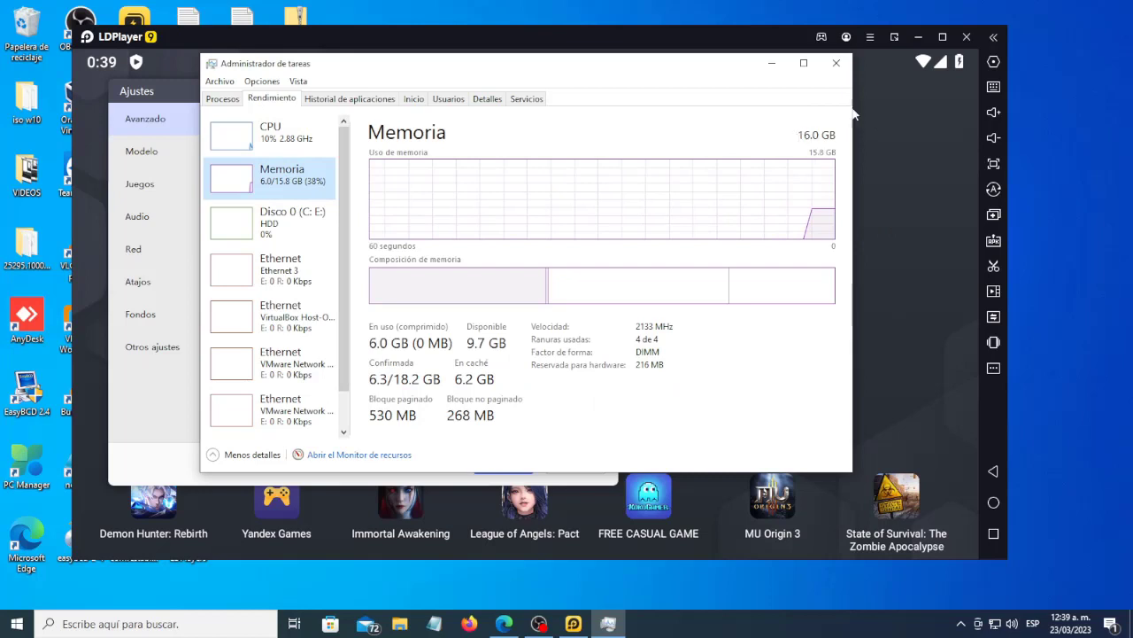
click(833, 64)
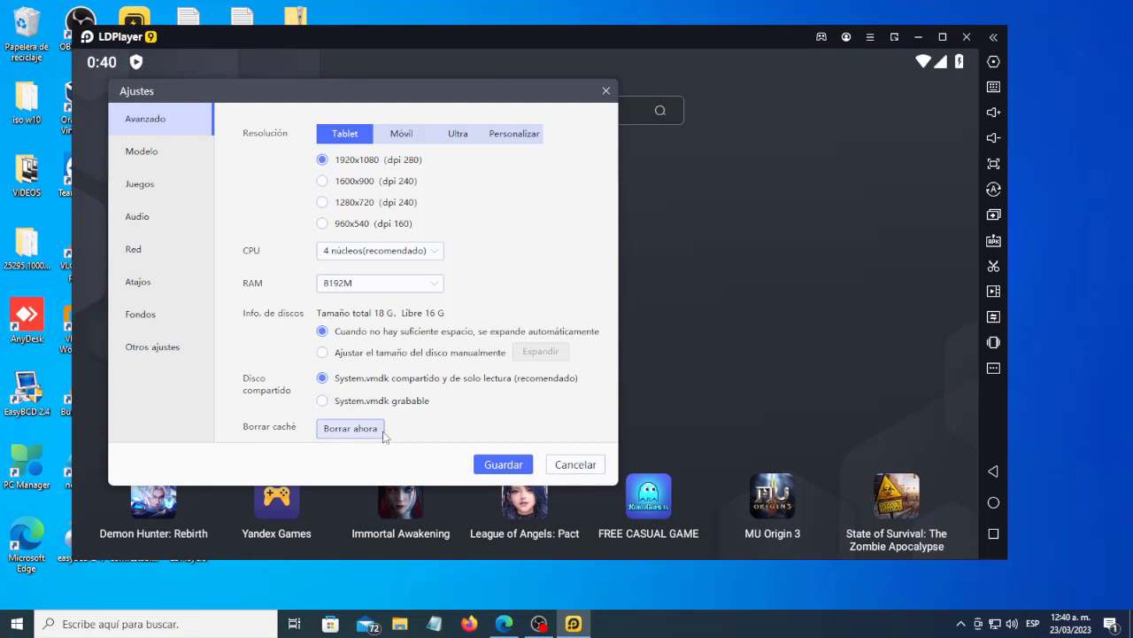
In the emulator's device model settings, browse the general and 120 FPS phone models and generate a random IMEI.
click(142, 151)
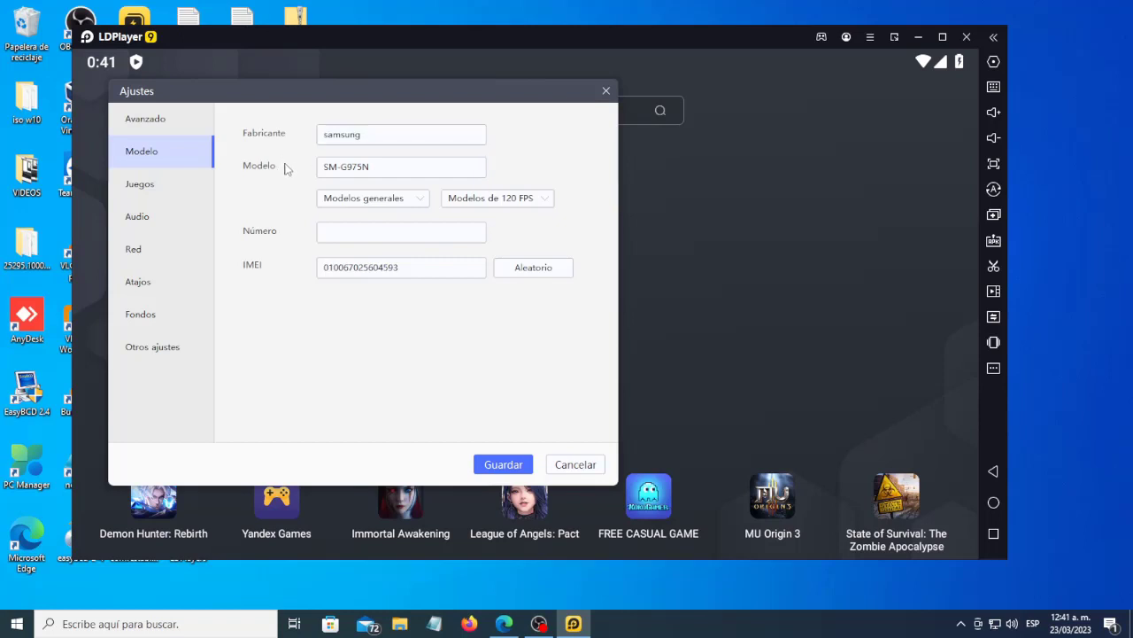
click(376, 202)
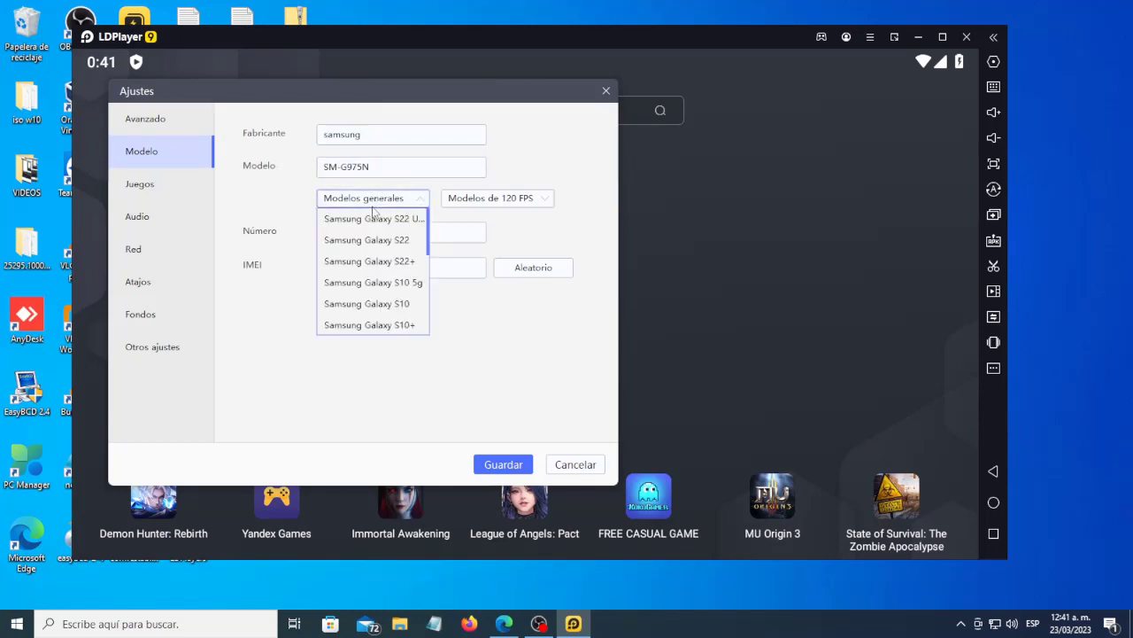
click(430, 228)
click(417, 202)
mouse_move(426, 221)
mouse_down()
mouse_move(432, 316)
mouse_move(426, 216)
mouse_up()
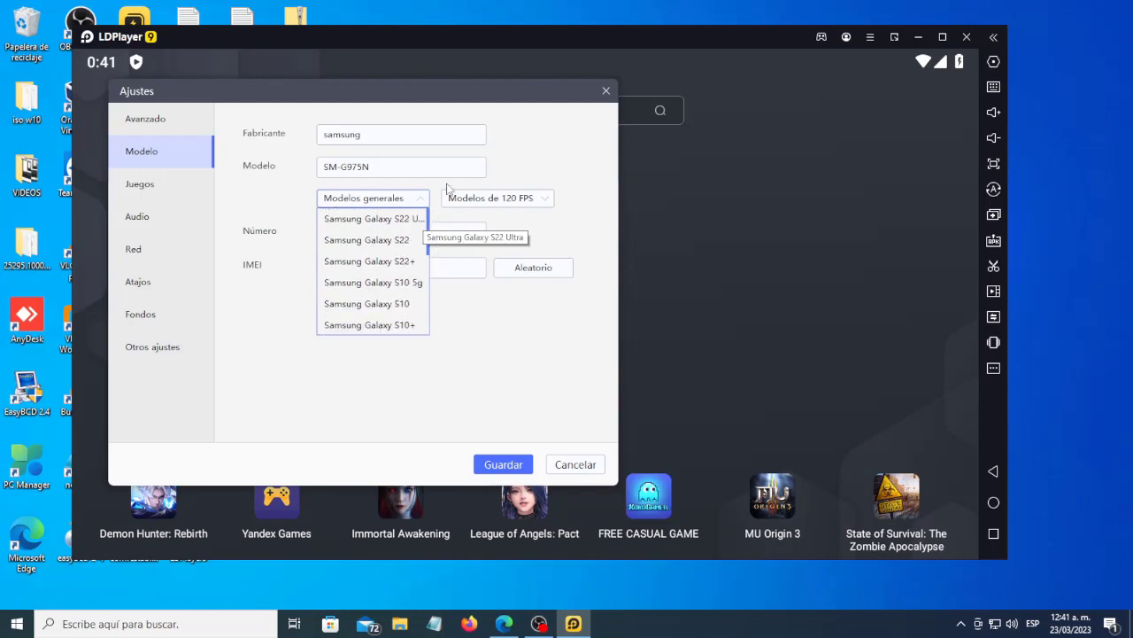
click(555, 175)
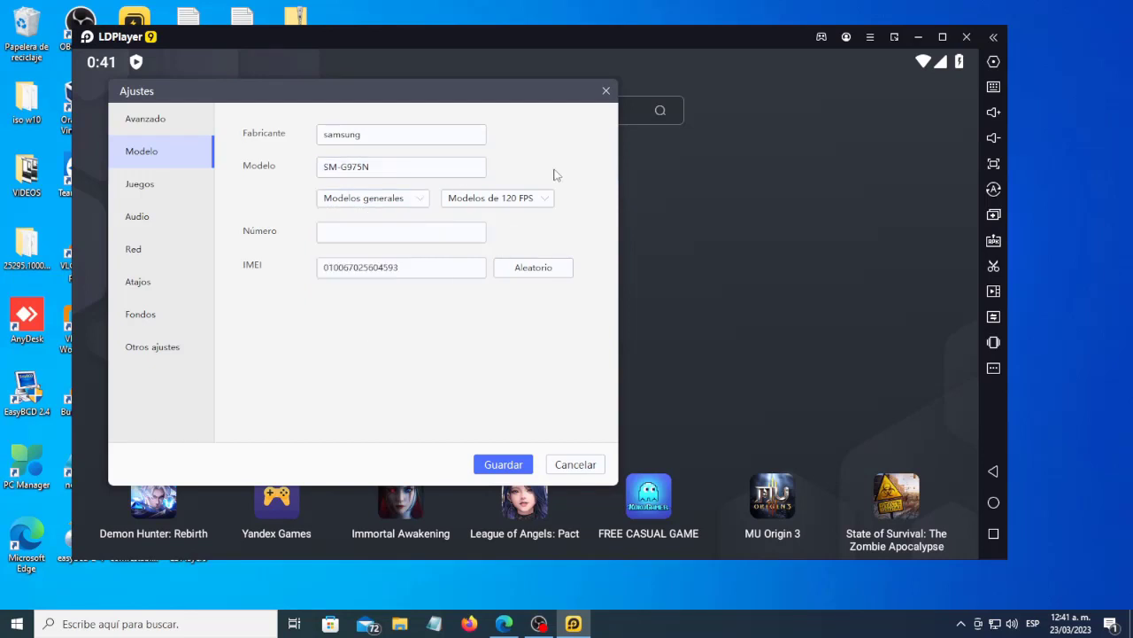
click(485, 202)
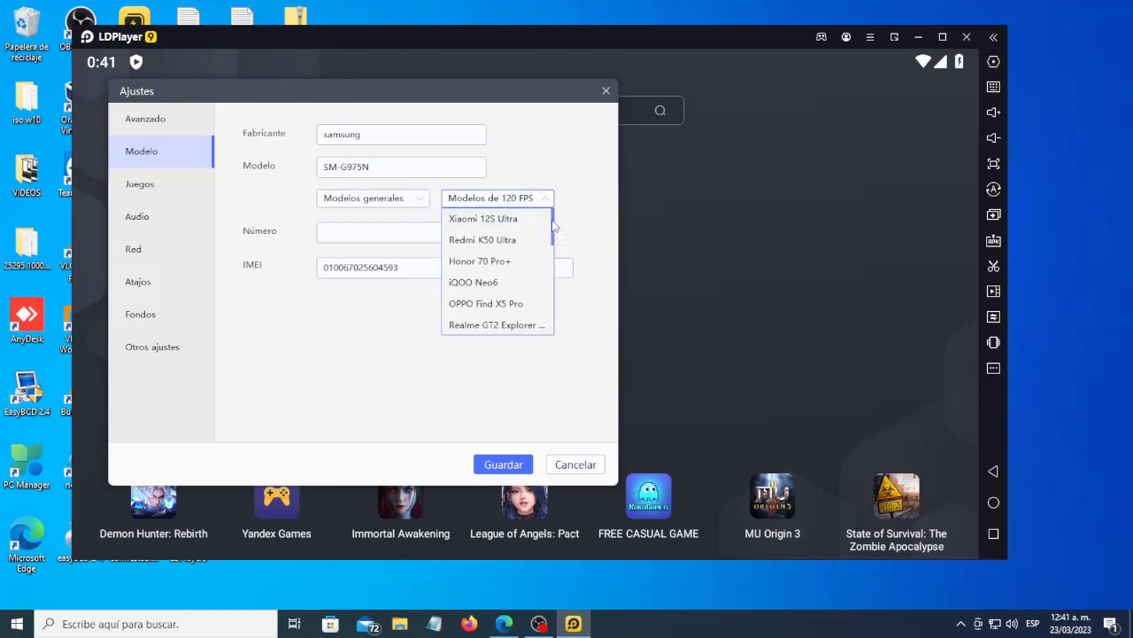
drag(553, 226, 556, 315)
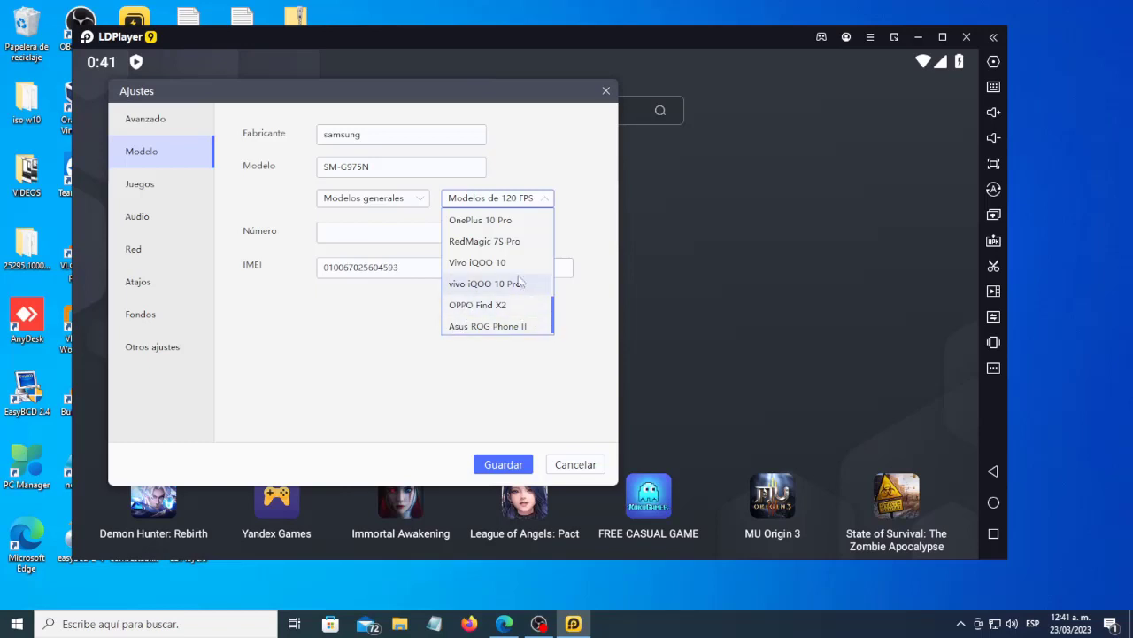
scroll(515, 284, up, 1)
scroll(516, 283, up, 1)
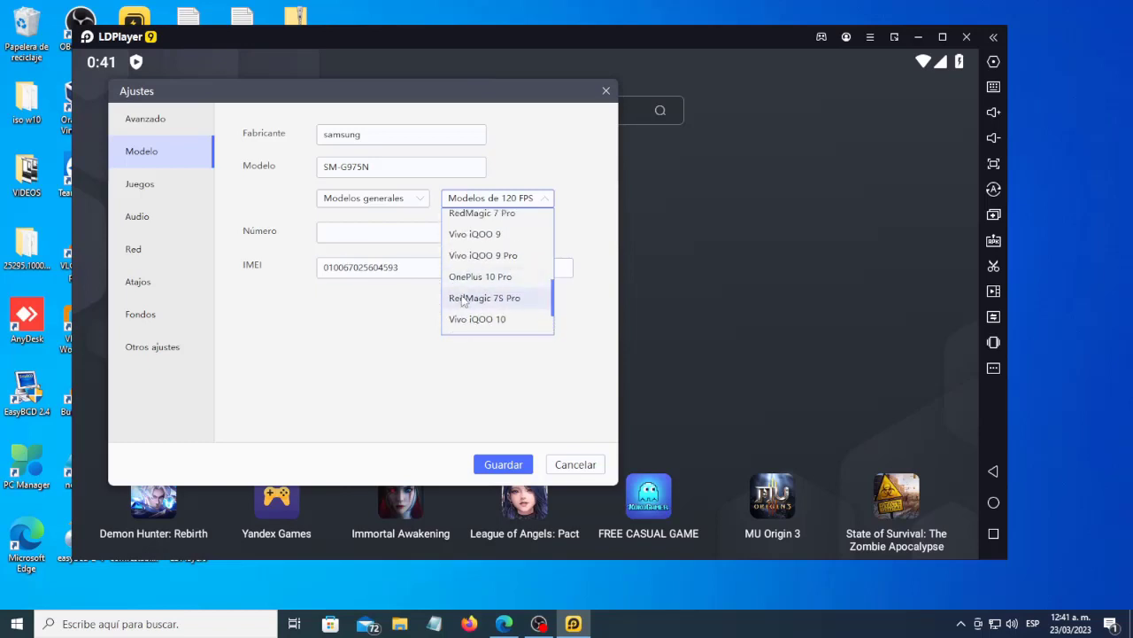
click(386, 325)
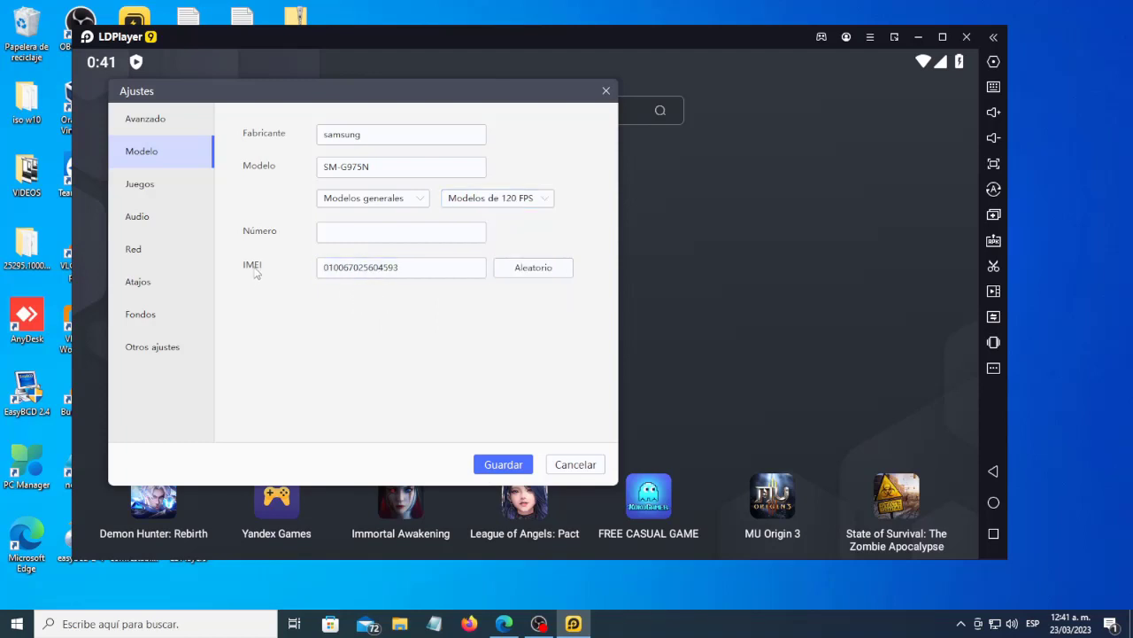
click(530, 275)
click(531, 272)
Review the frame-rate choices in the game settings and the microphone and speaker devices in the audio settings.
click(153, 190)
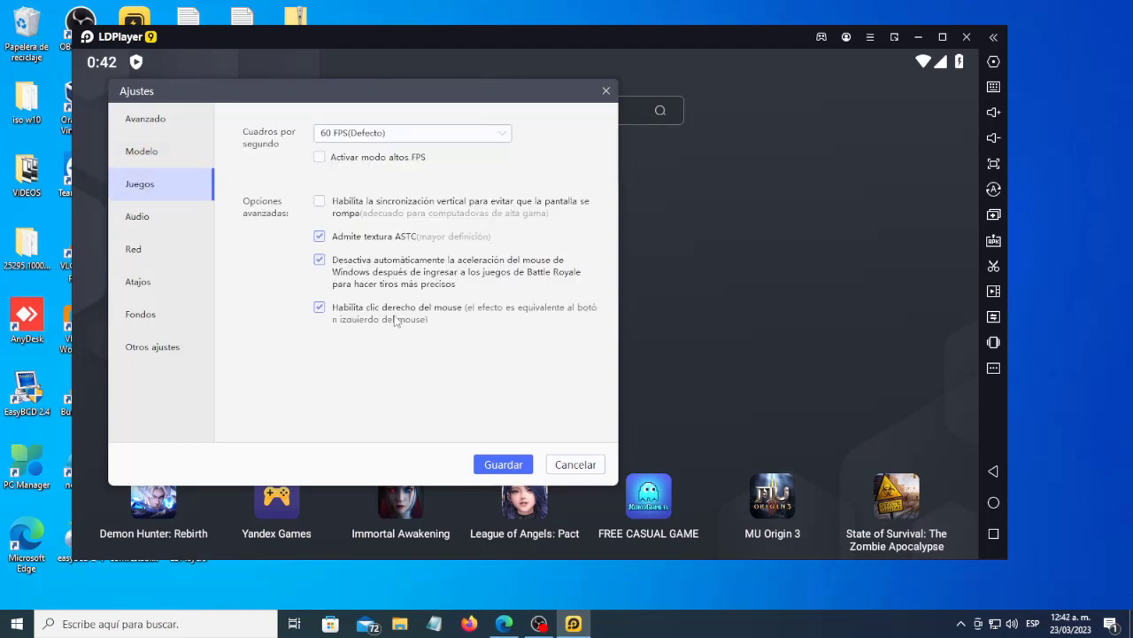
click(360, 136)
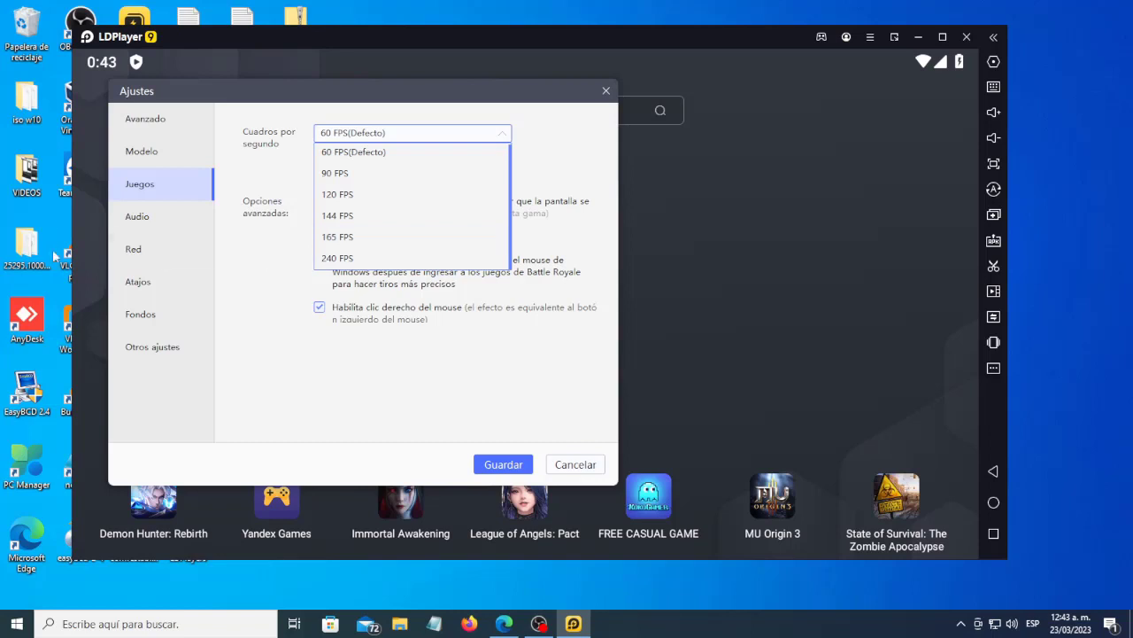
click(137, 222)
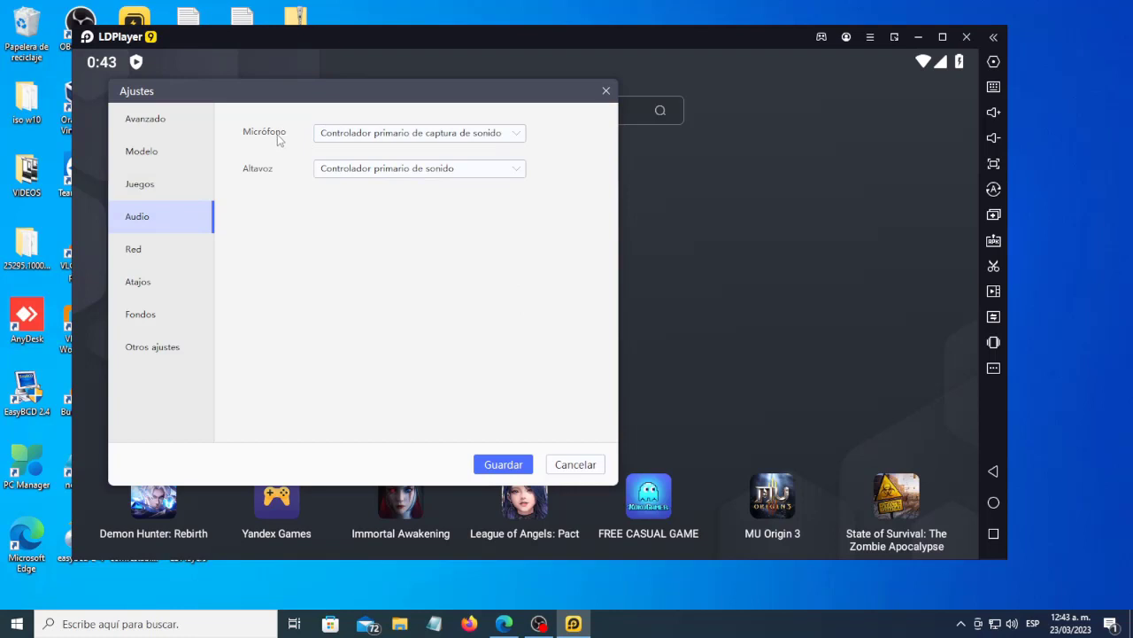
click(376, 142)
click(377, 140)
click(378, 142)
click(378, 142)
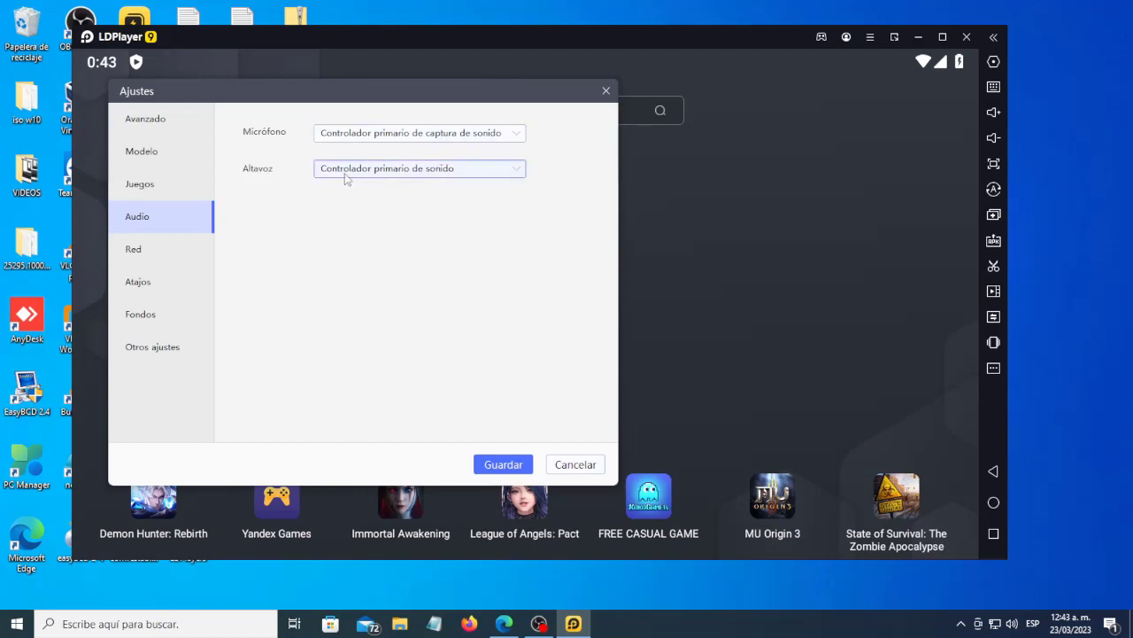
click(352, 172)
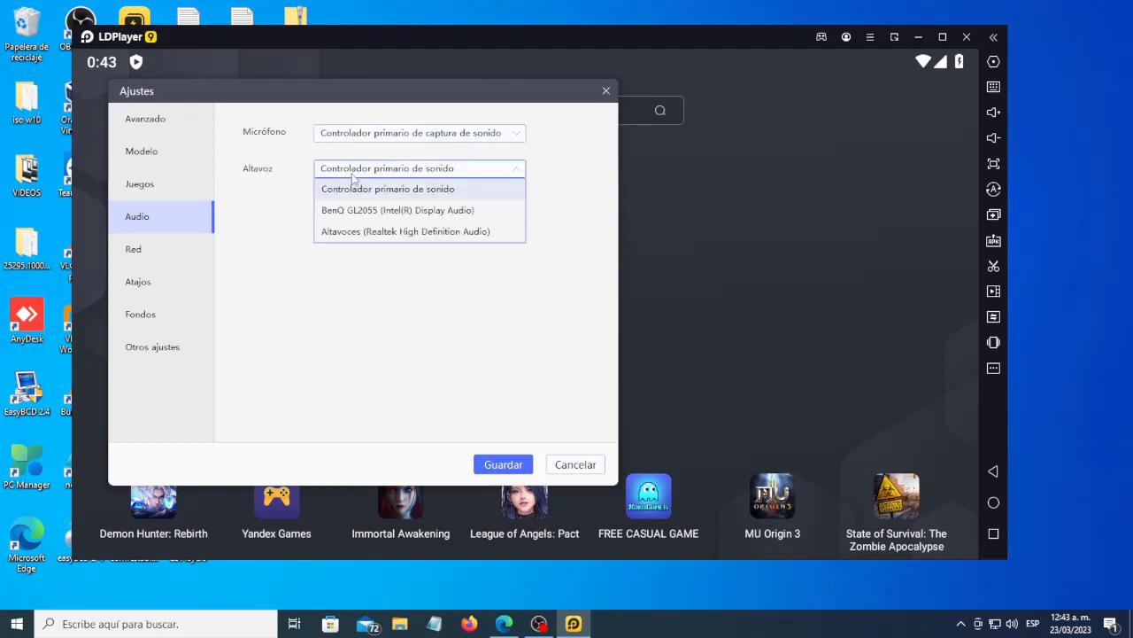
click(365, 255)
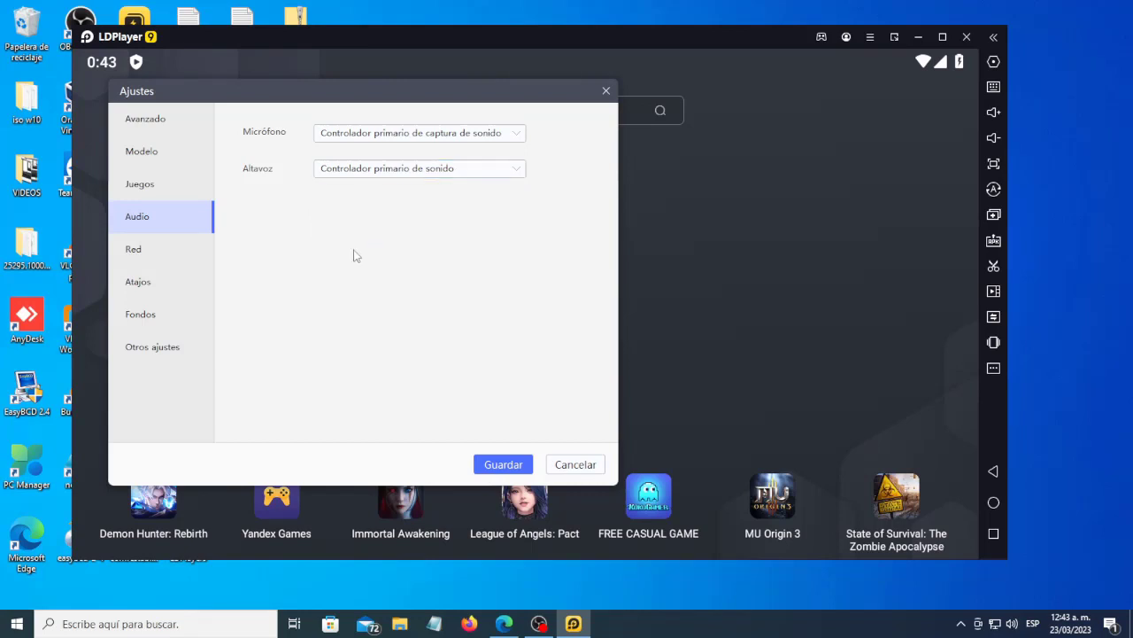
Review the network and keyboard shortcut settings, and apply the pink and purple diagonal-streak image as the emulator's wallpaper.
click(135, 252)
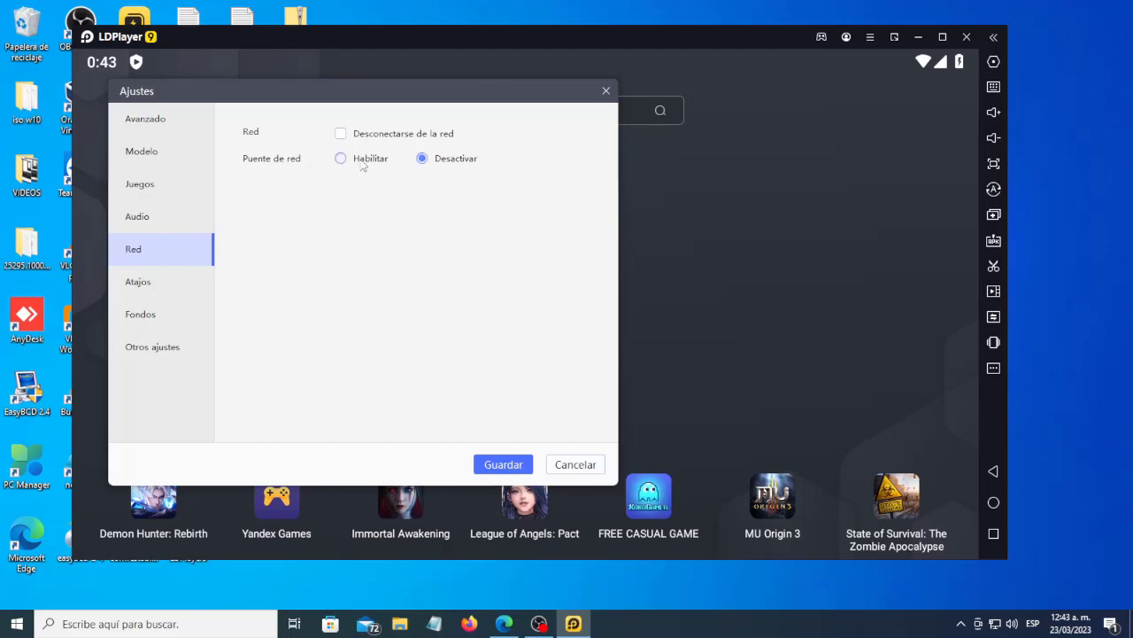
click(152, 290)
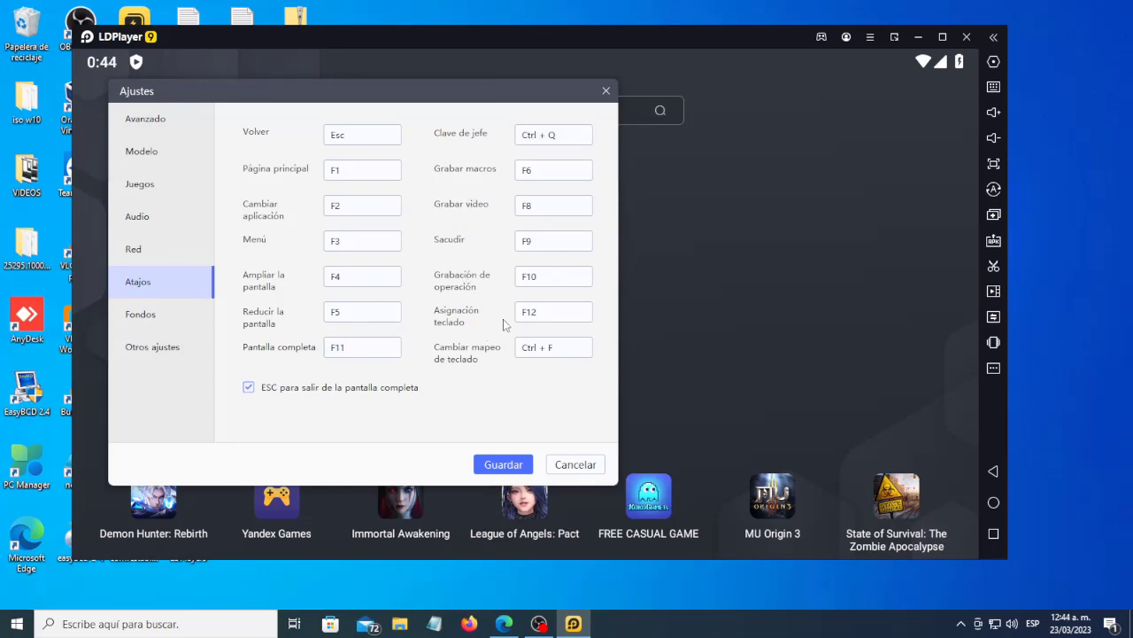
click(133, 321)
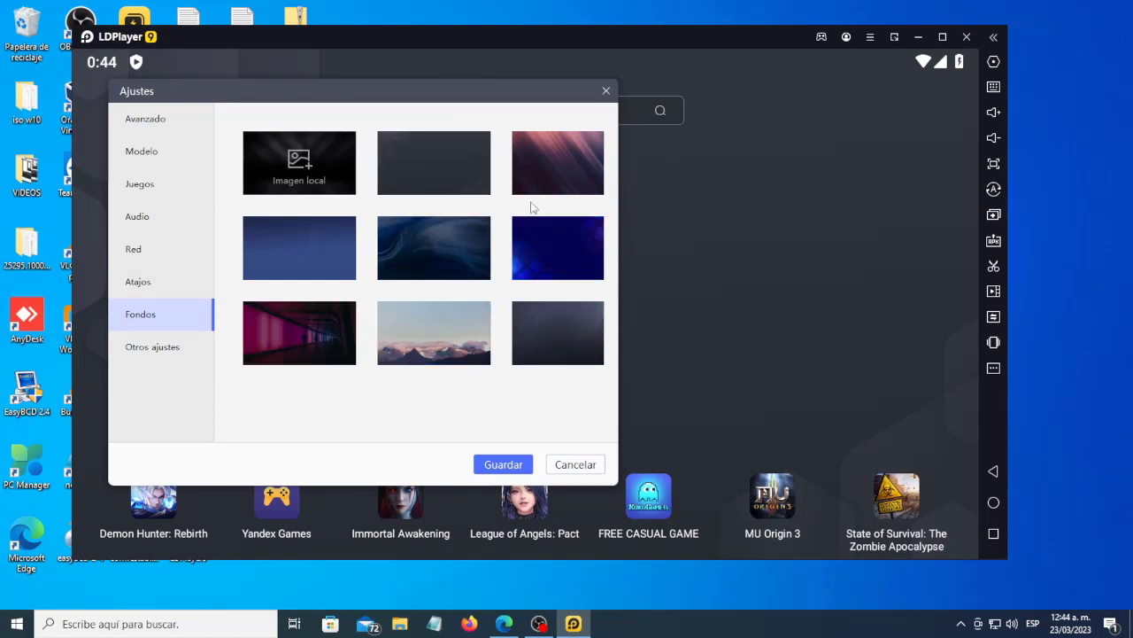
click(536, 164)
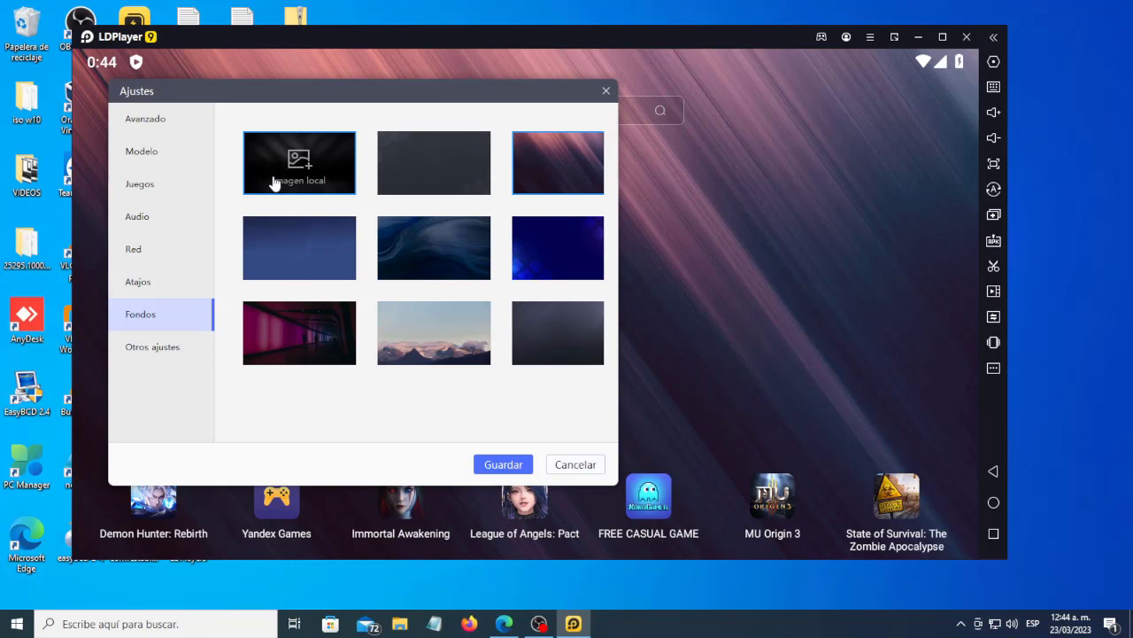
Review the other settings, keep Español as the language, save the changes and restart the emulator immediately.
click(147, 354)
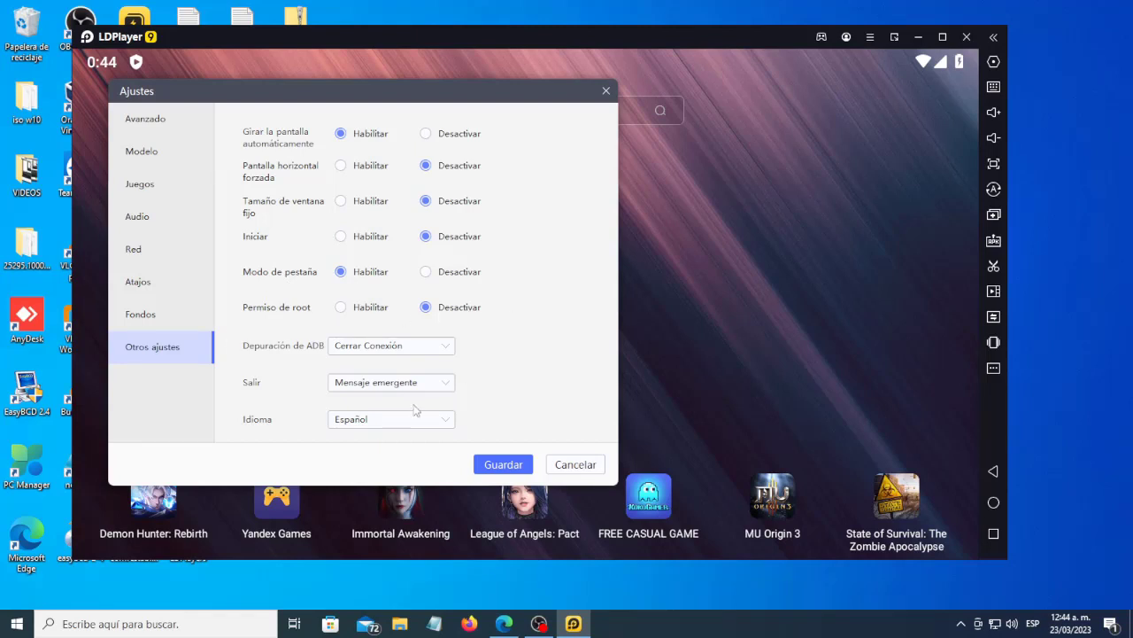
click(381, 425)
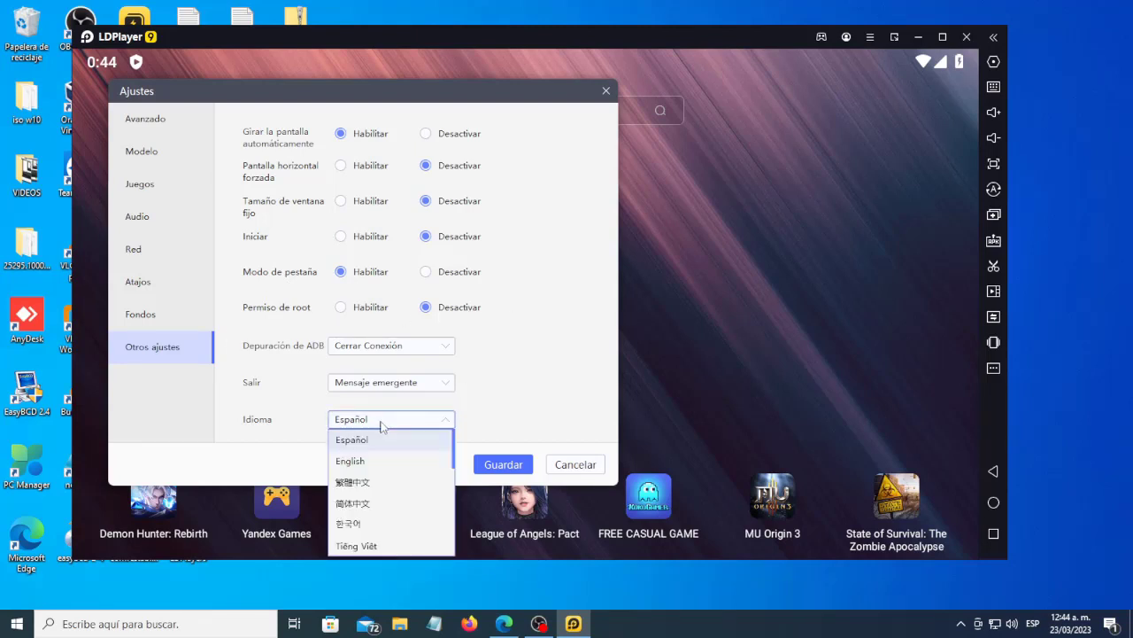
click(381, 421)
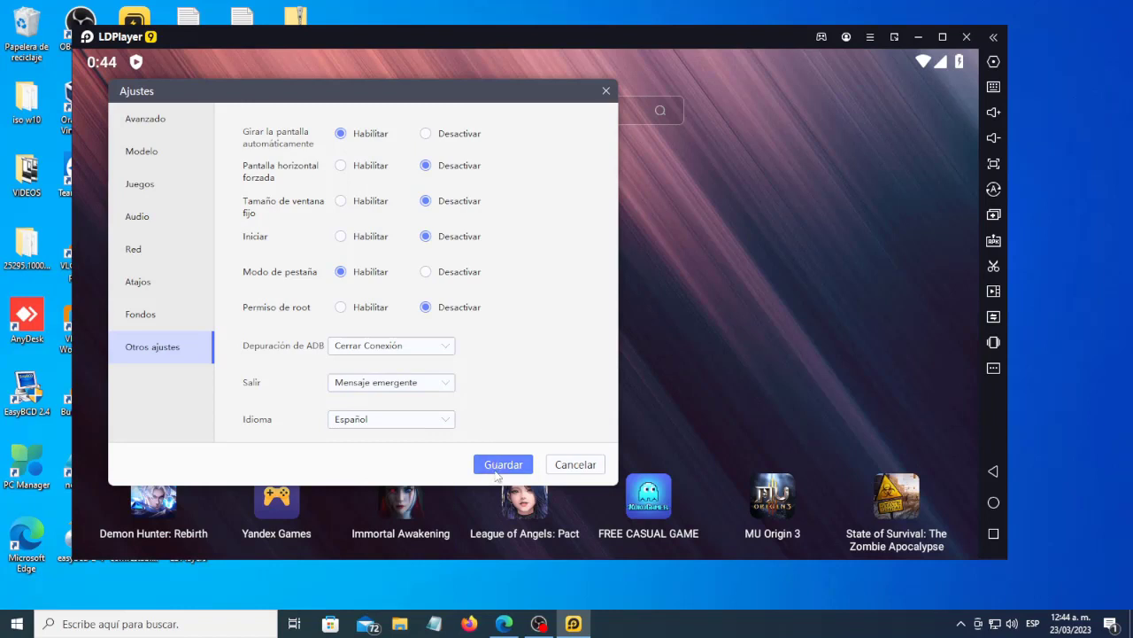
click(500, 467)
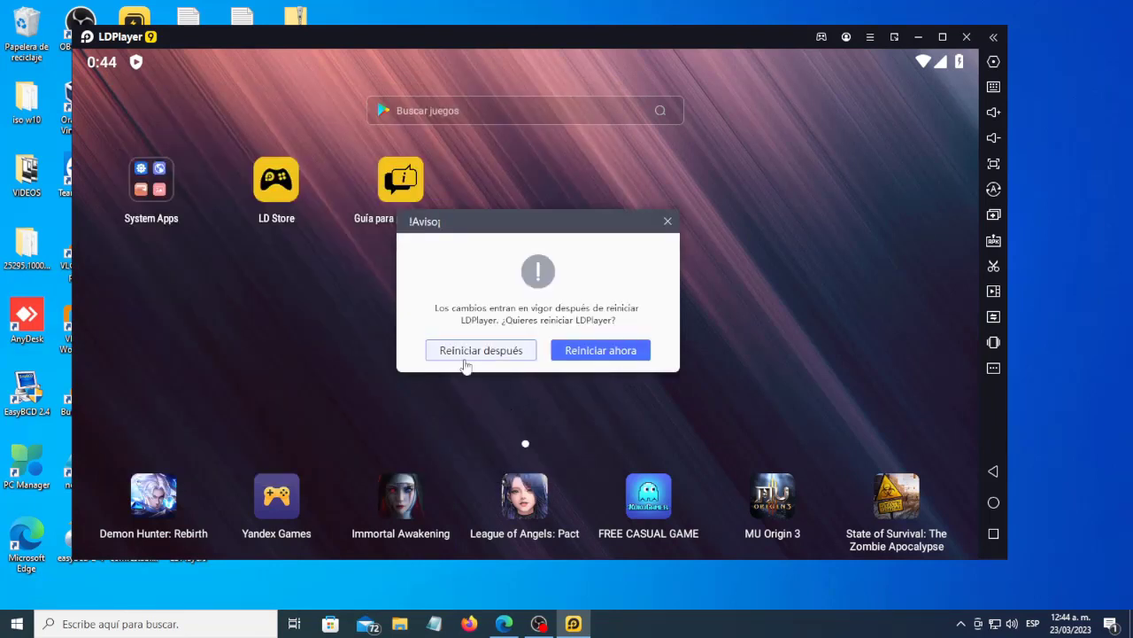
click(592, 350)
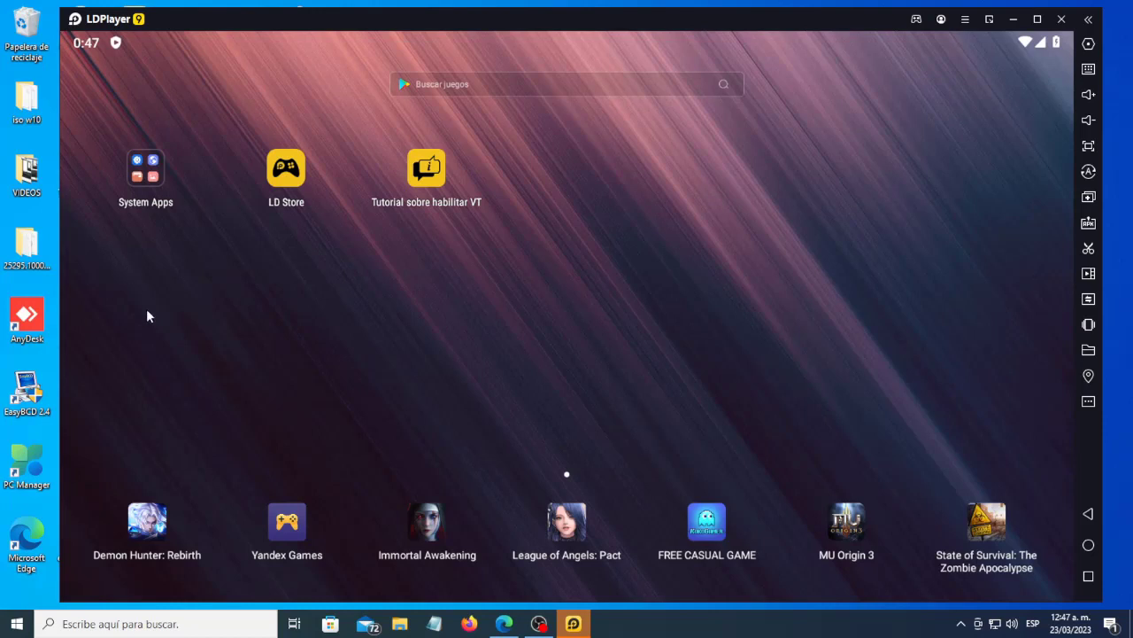
Open the Play Store from the System Apps folder and start signing in.
click(143, 172)
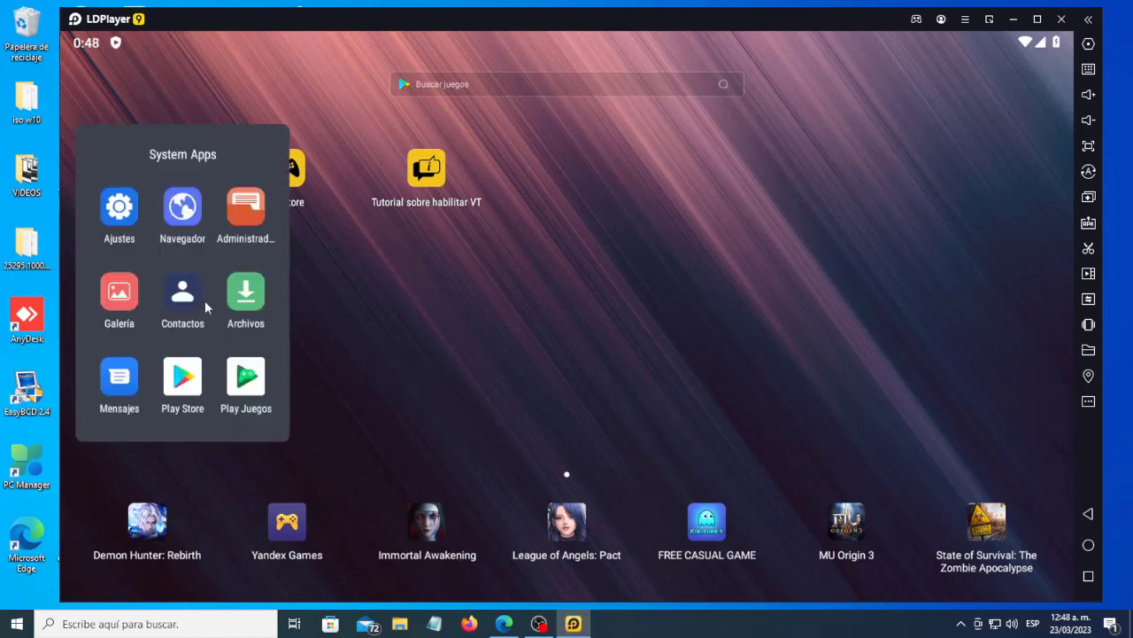
click(183, 379)
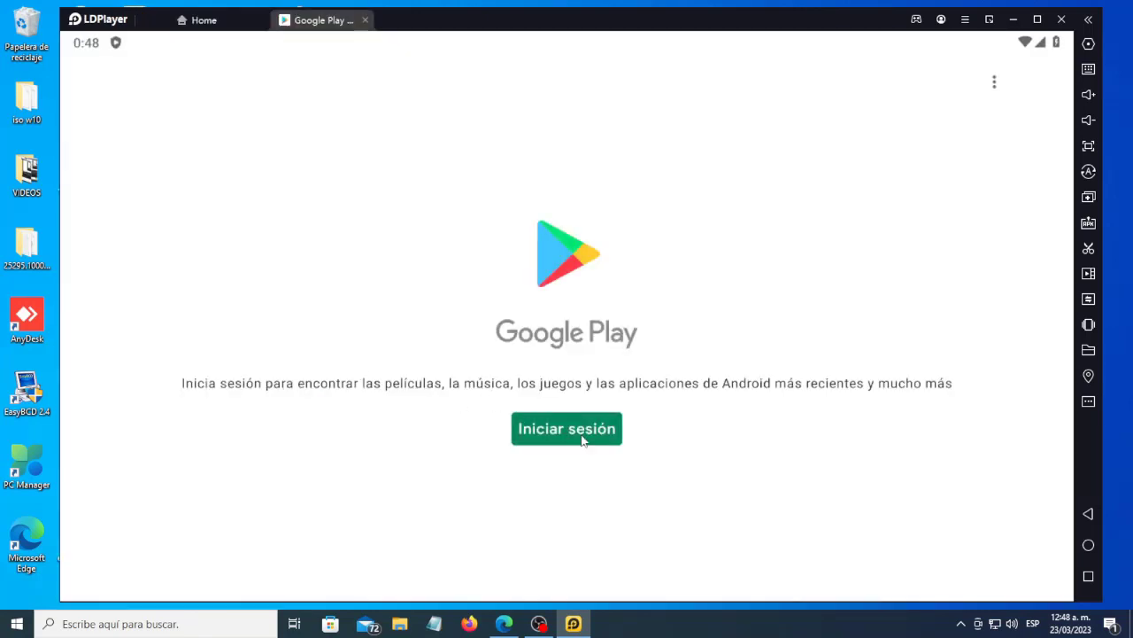
click(601, 437)
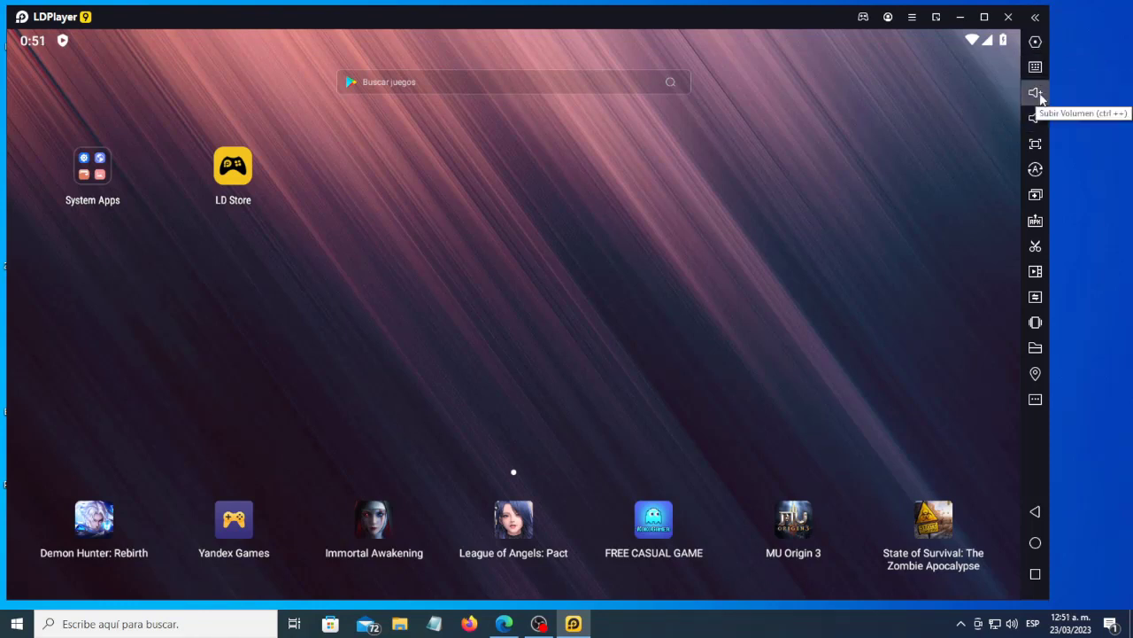
Switch the emulator to full screen and back to its windowed view.
click(1036, 146)
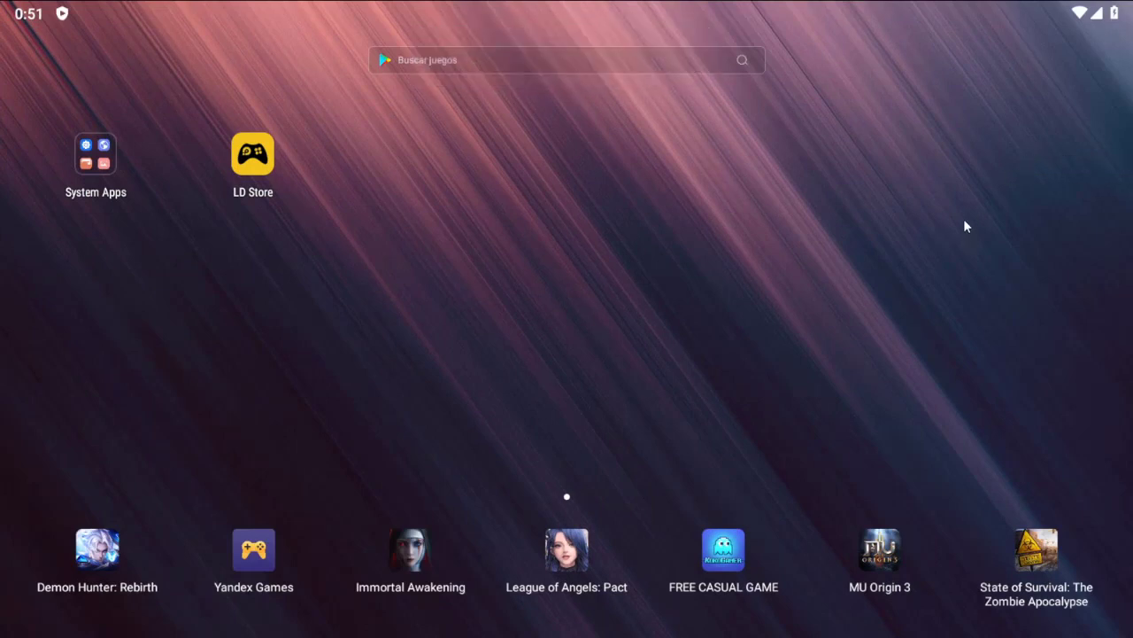
key(F11)
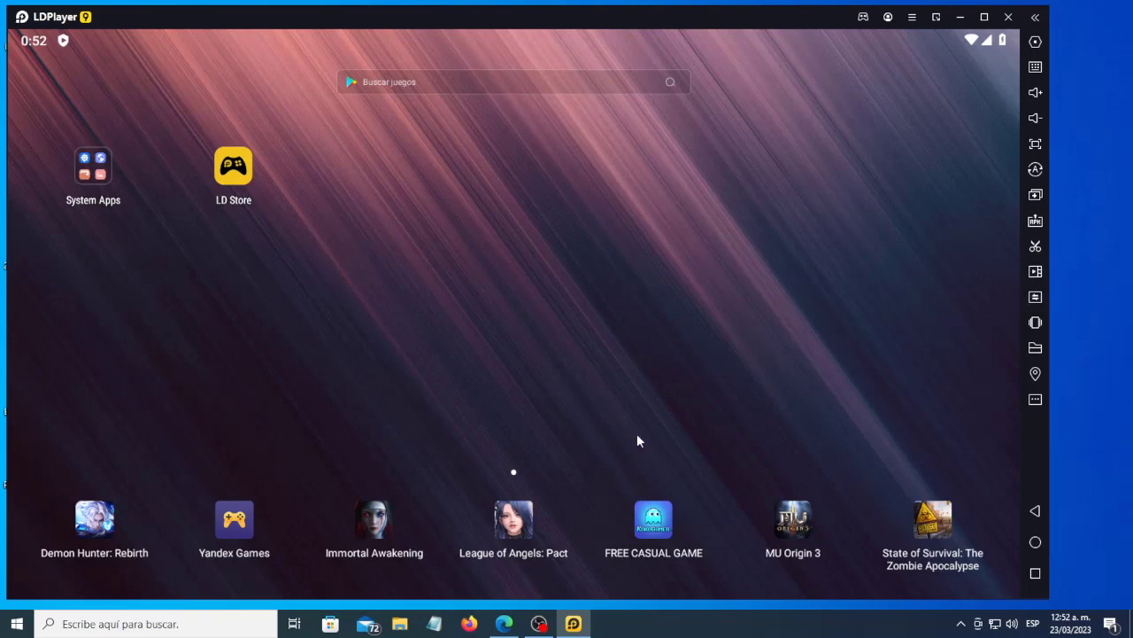
Switch to Microsoft Edge, open the affiliate program from the LDPlayer site's footer, and start an affiliate registration with Google.
click(504, 623)
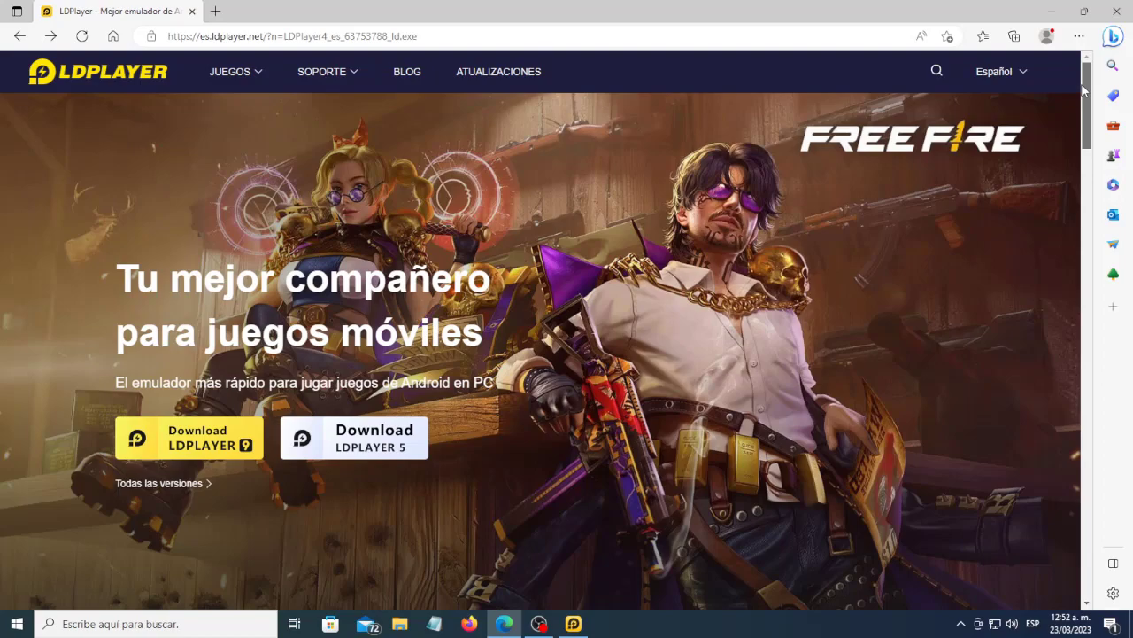
drag(1084, 89, 1073, 572)
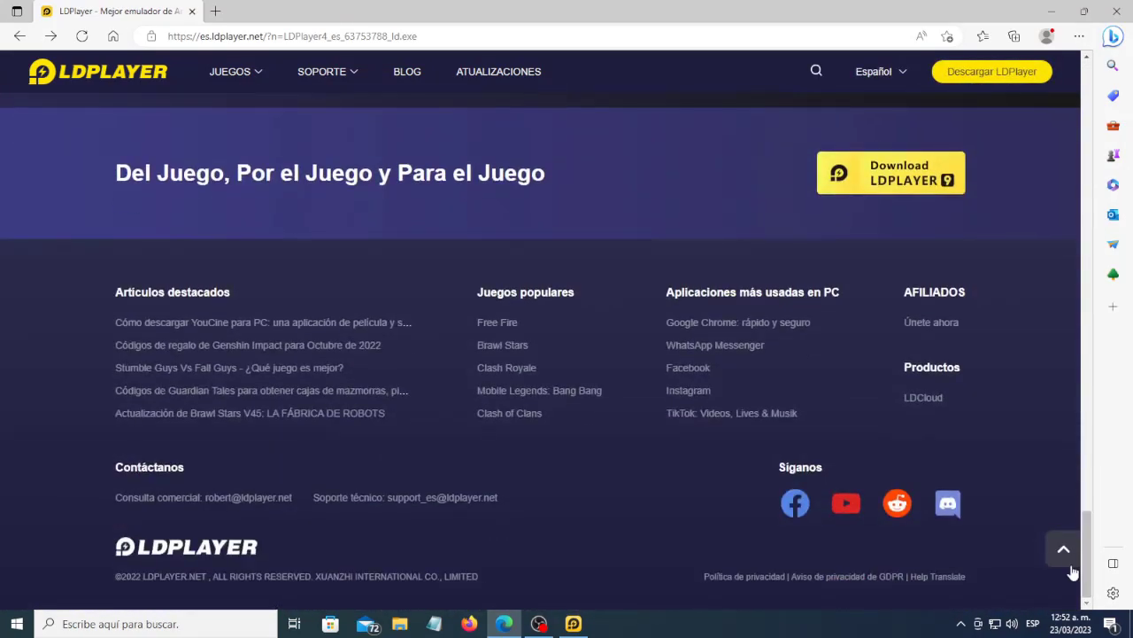
click(925, 324)
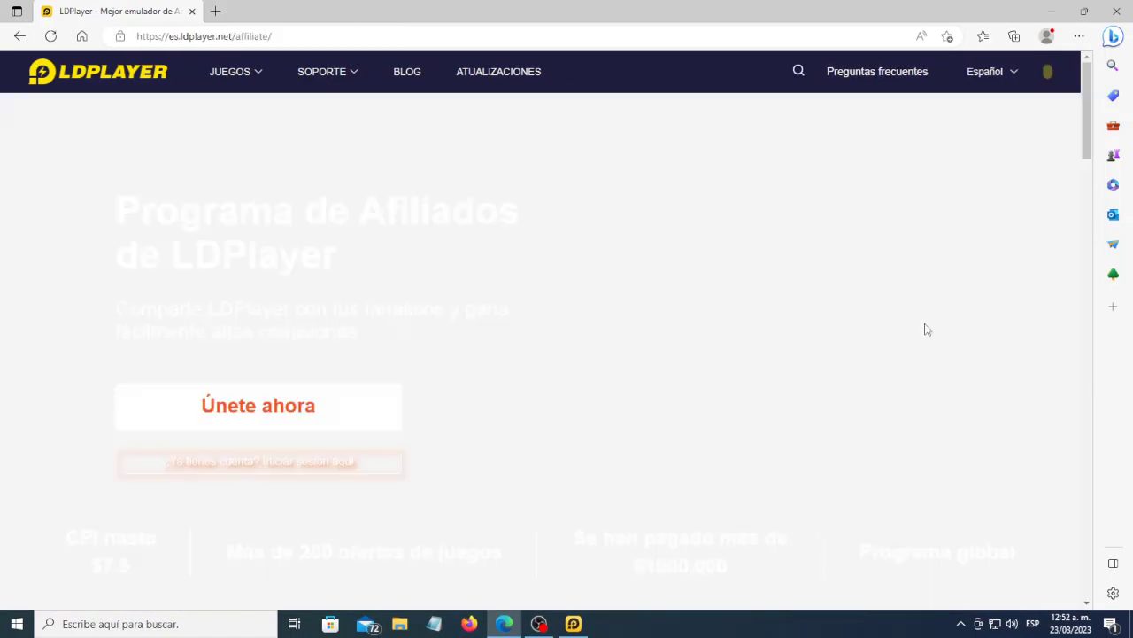
scroll(469, 276, down, 1)
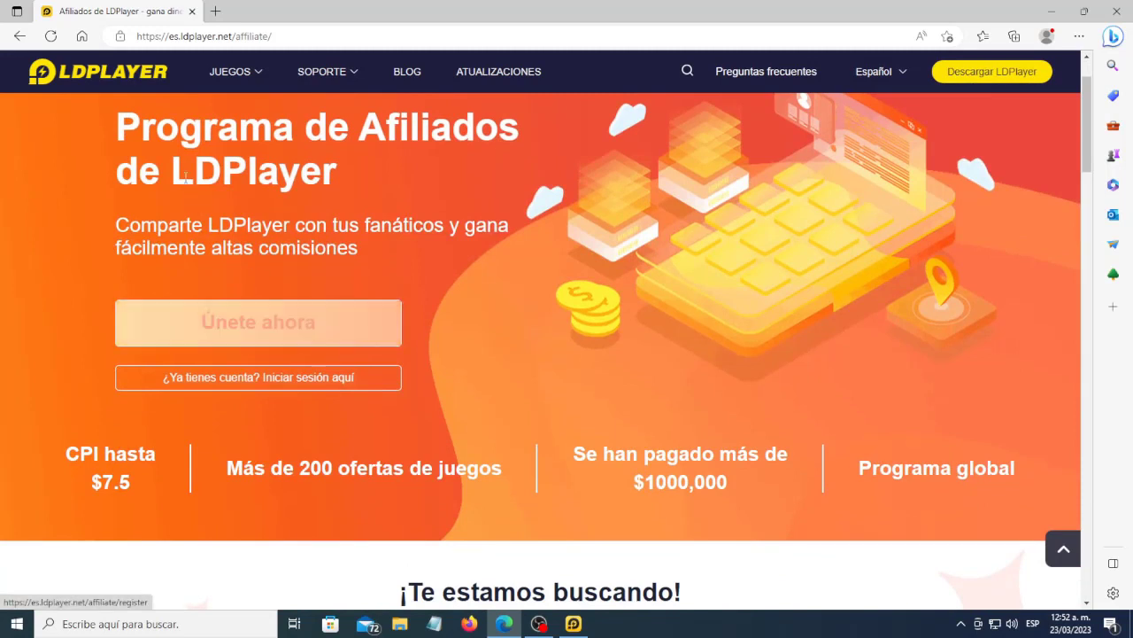
click(227, 321)
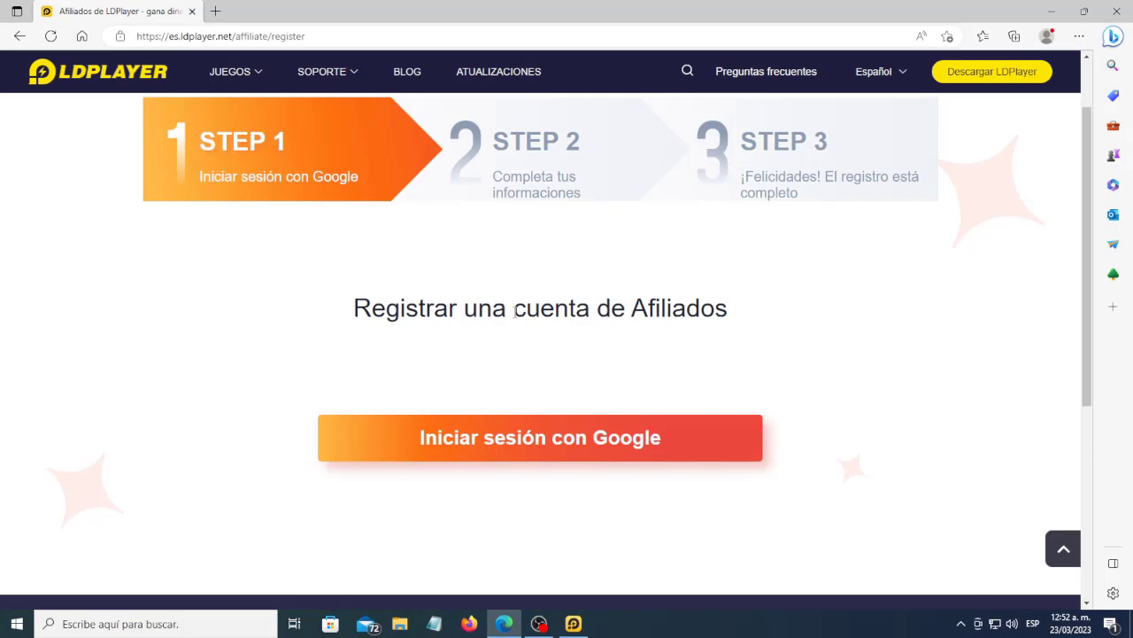
click(527, 444)
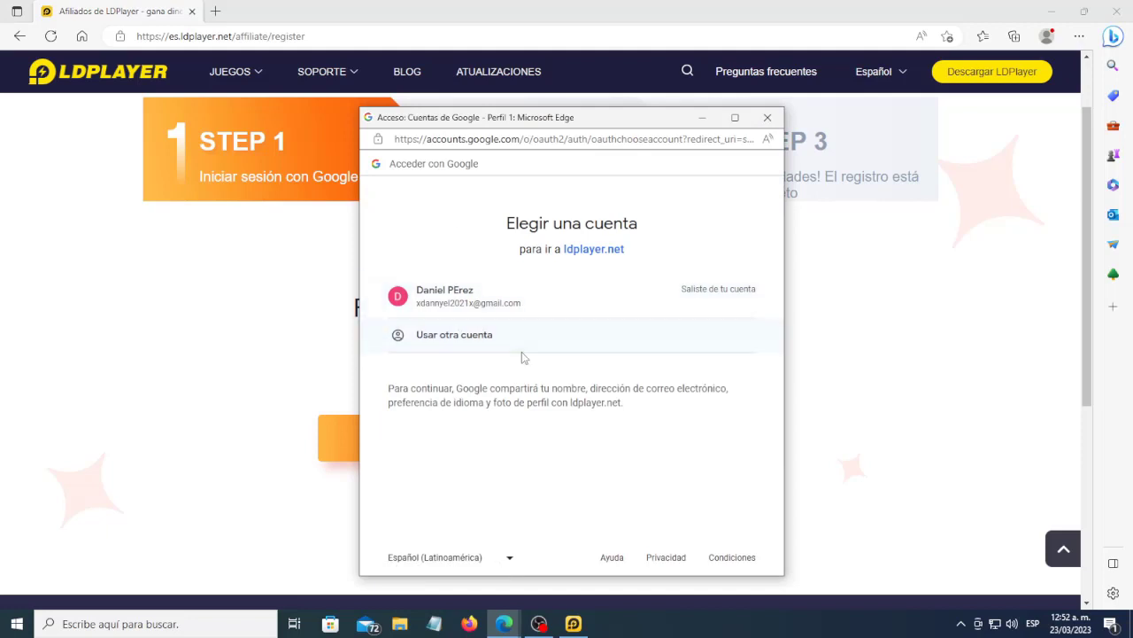
Dismiss the Google account window, close the browser, and reposition the LDPlayer window on the desktop.
click(768, 117)
scroll(768, 333, down, 1)
scroll(805, 351, up, 2)
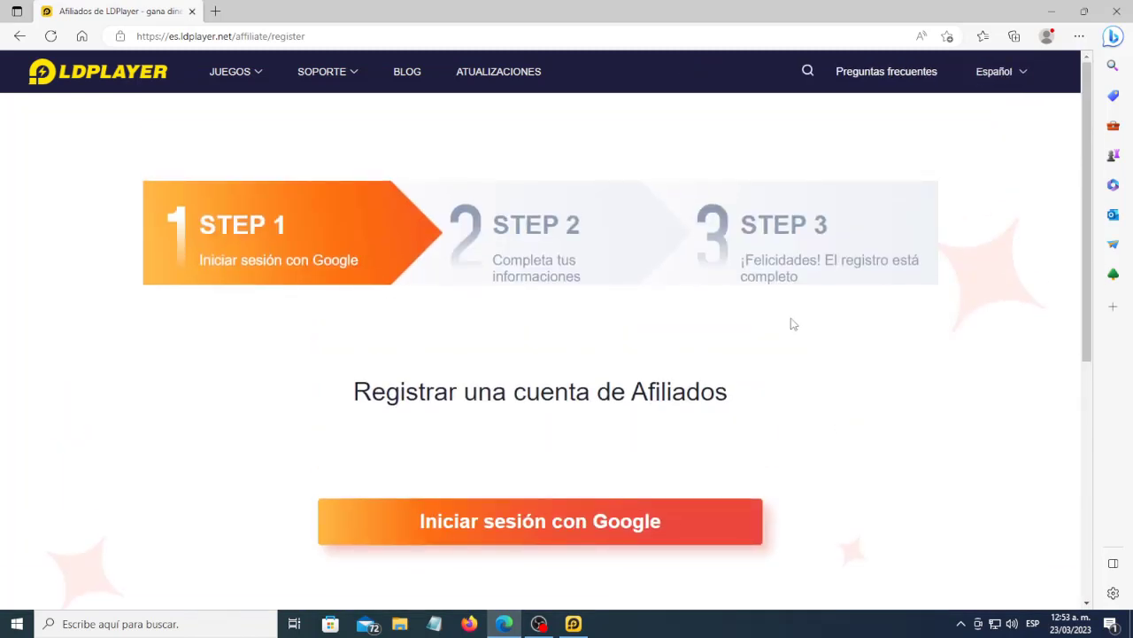
click(1112, 11)
drag(673, 26, 700, 24)
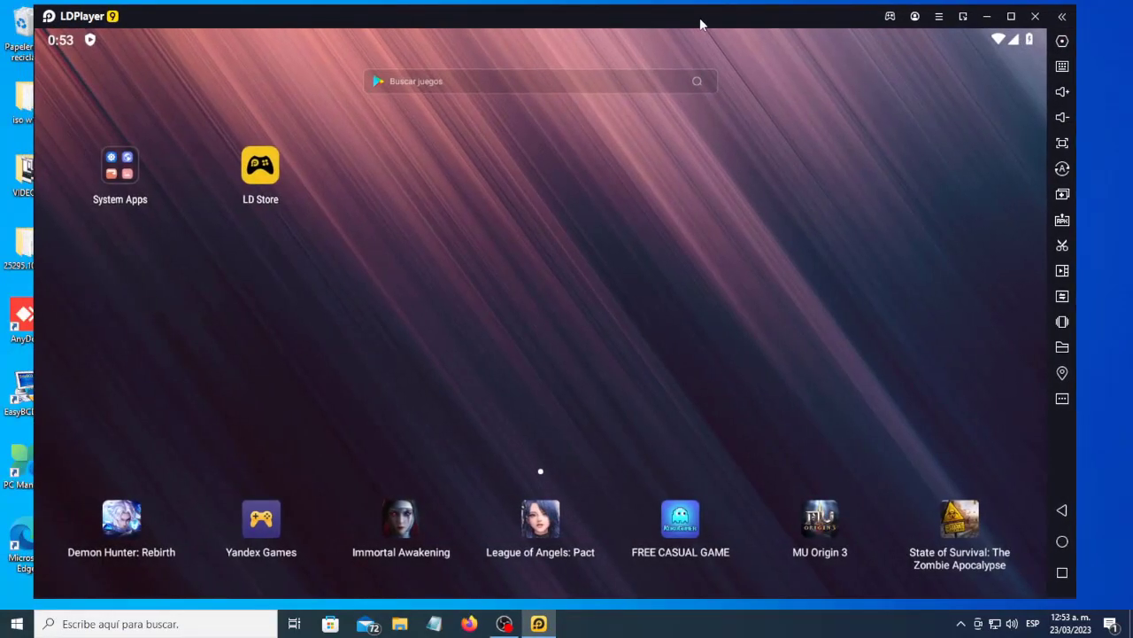